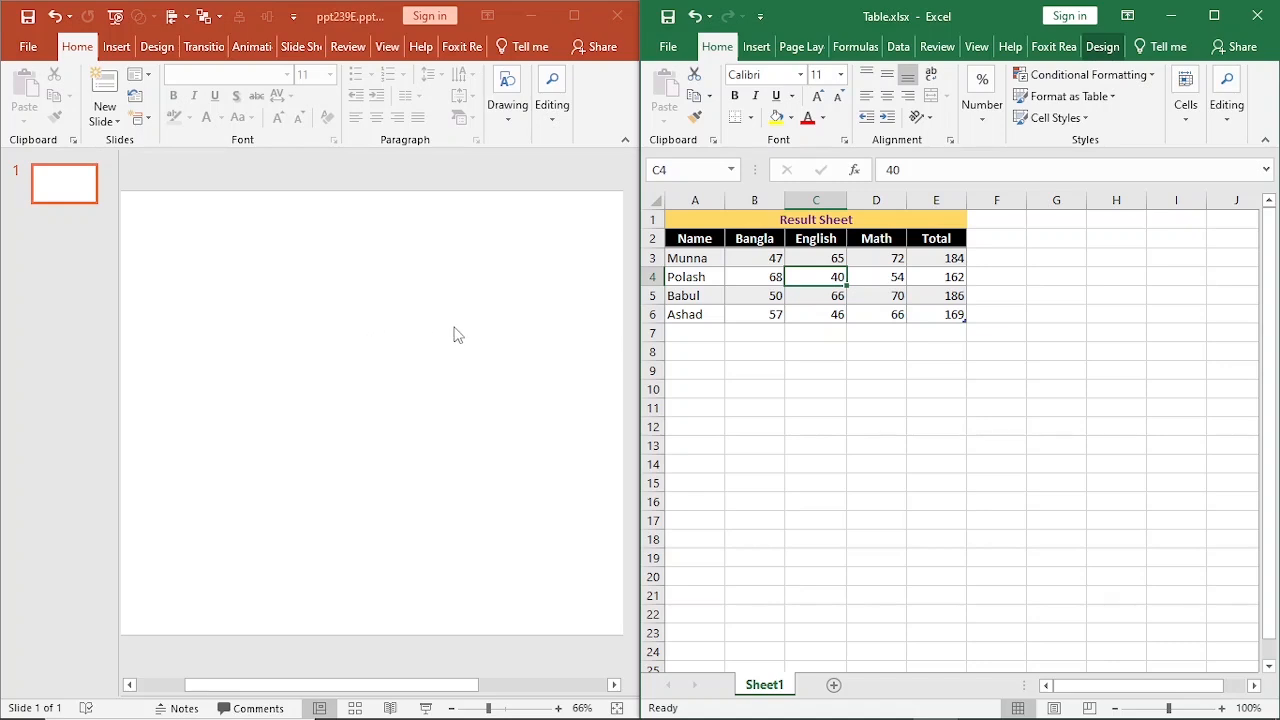
Copy the Result Sheet table in A1:E6 from the Excel workbook and paste it onto the blank PowerPoint slide.
left_click_drag(956, 314, 751, 228)
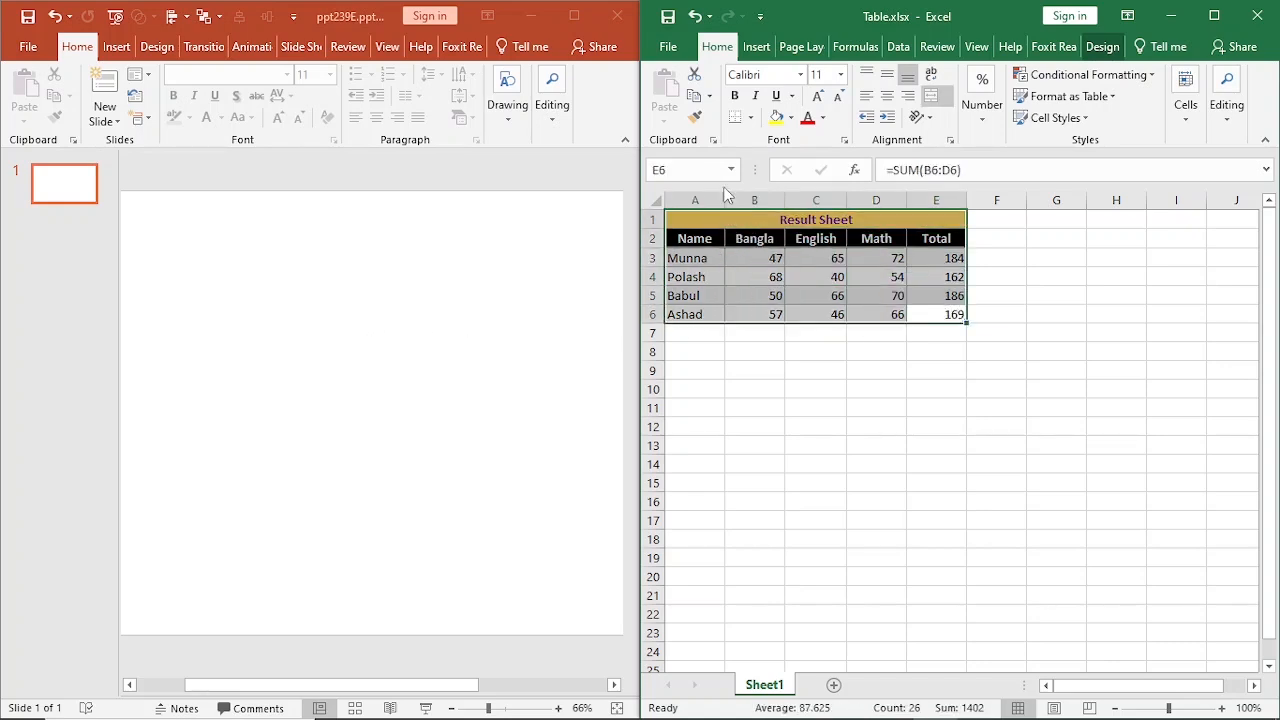
left_click(694, 95)
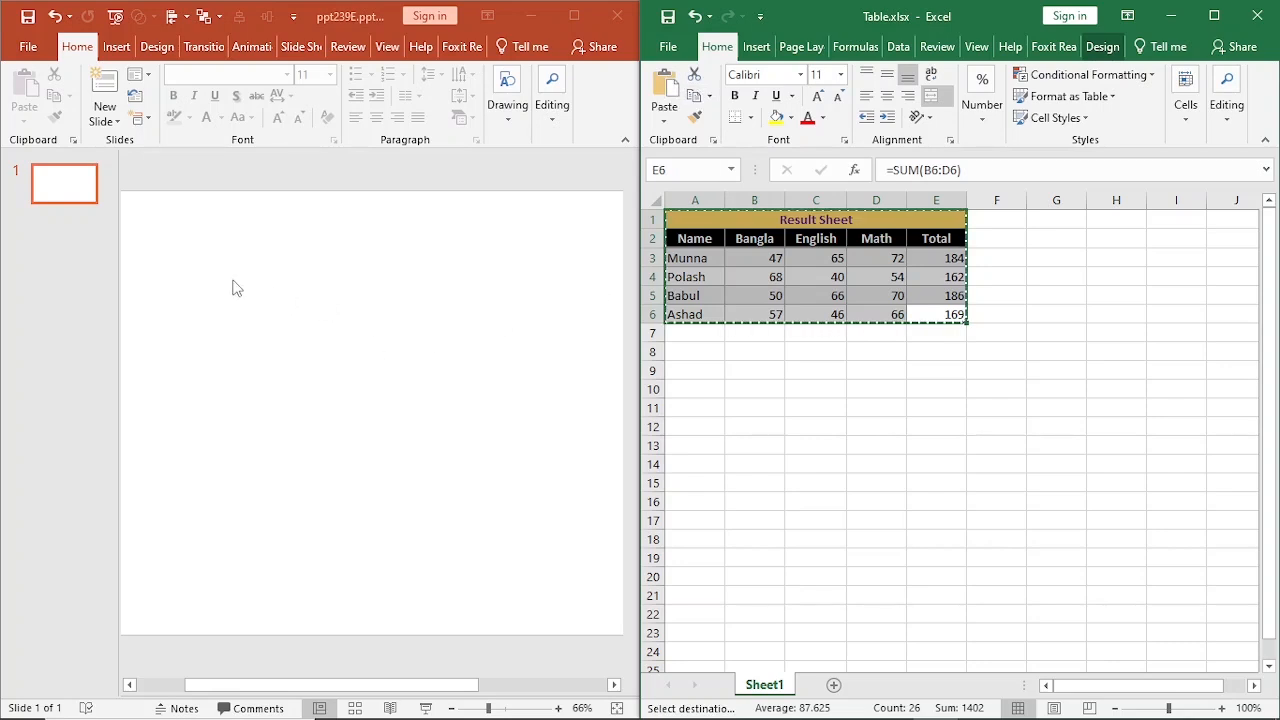
left_click(177, 269)
left_click(28, 98)
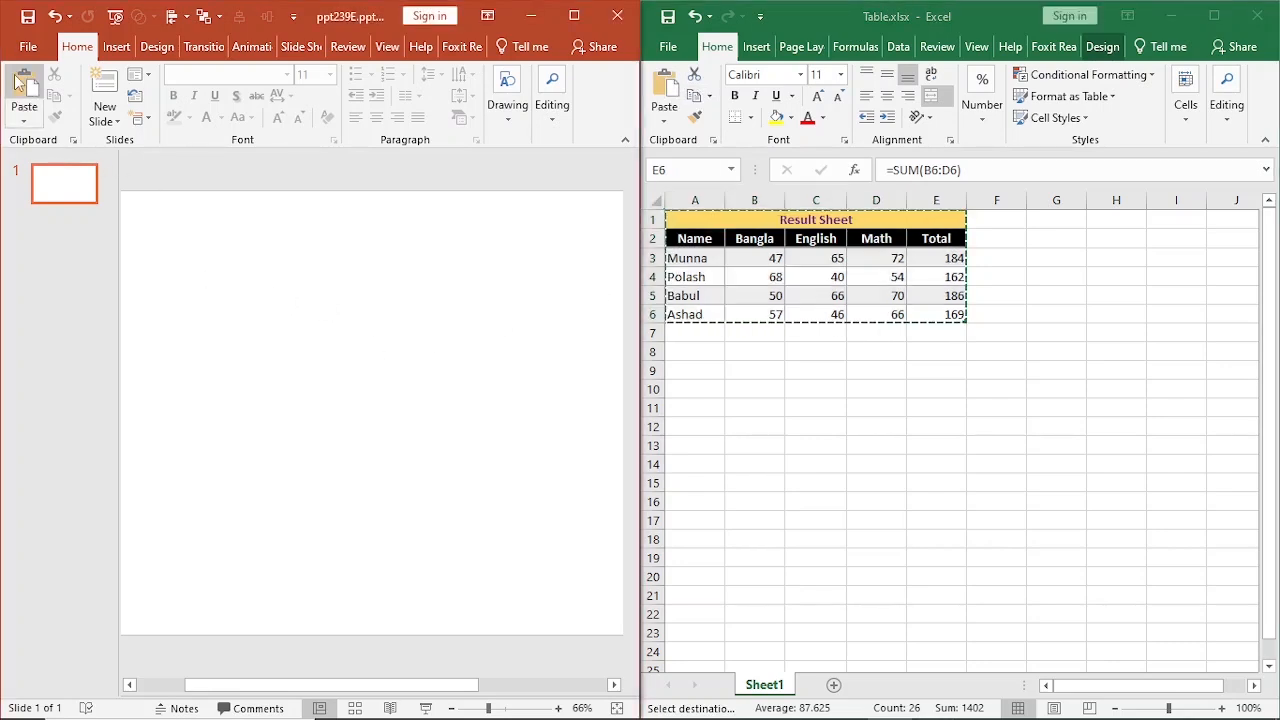
left_click(432, 359)
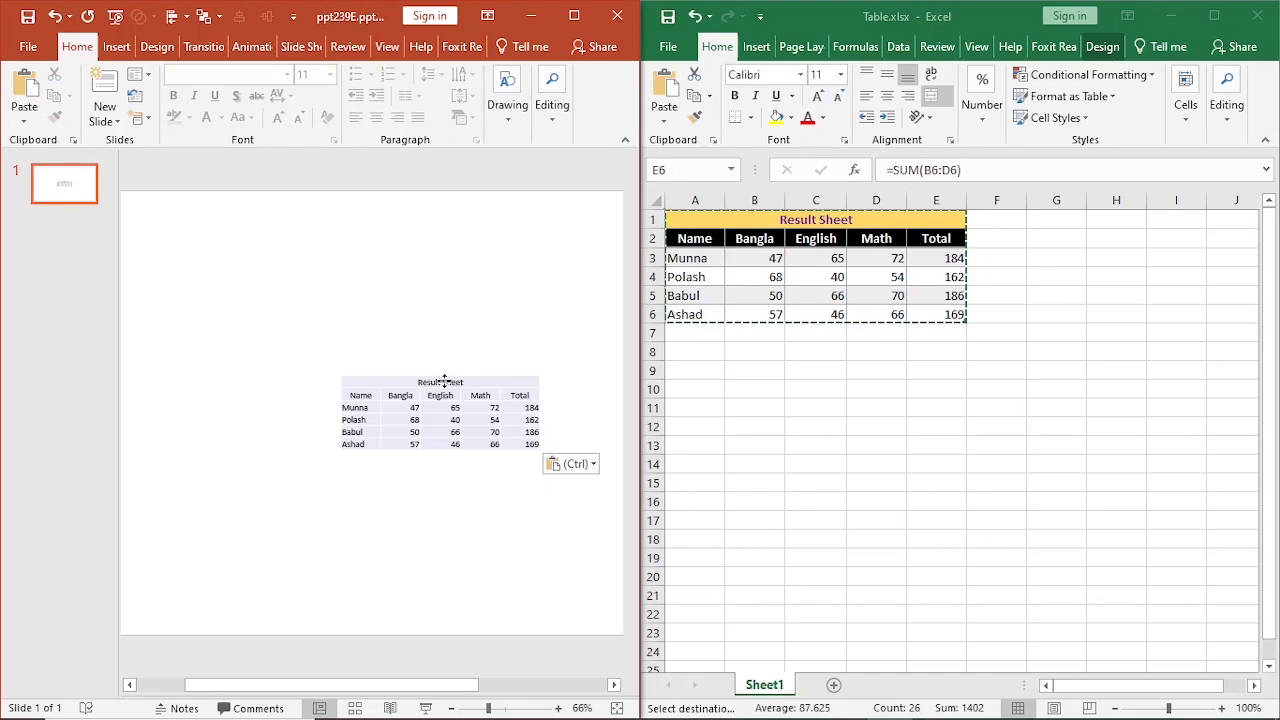
Replace the pasted table on the slide with a copy using Keep Source Formatting, and enlarge it.
left_click(430, 382)
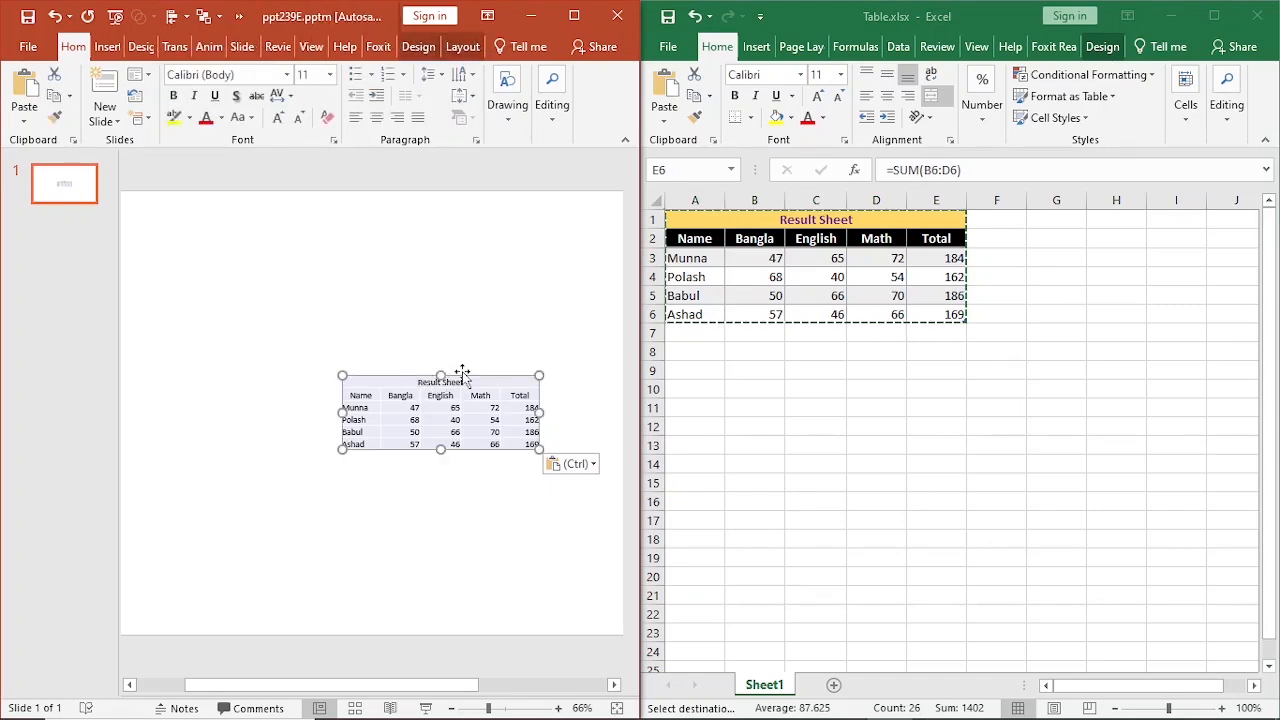
key("Delete")
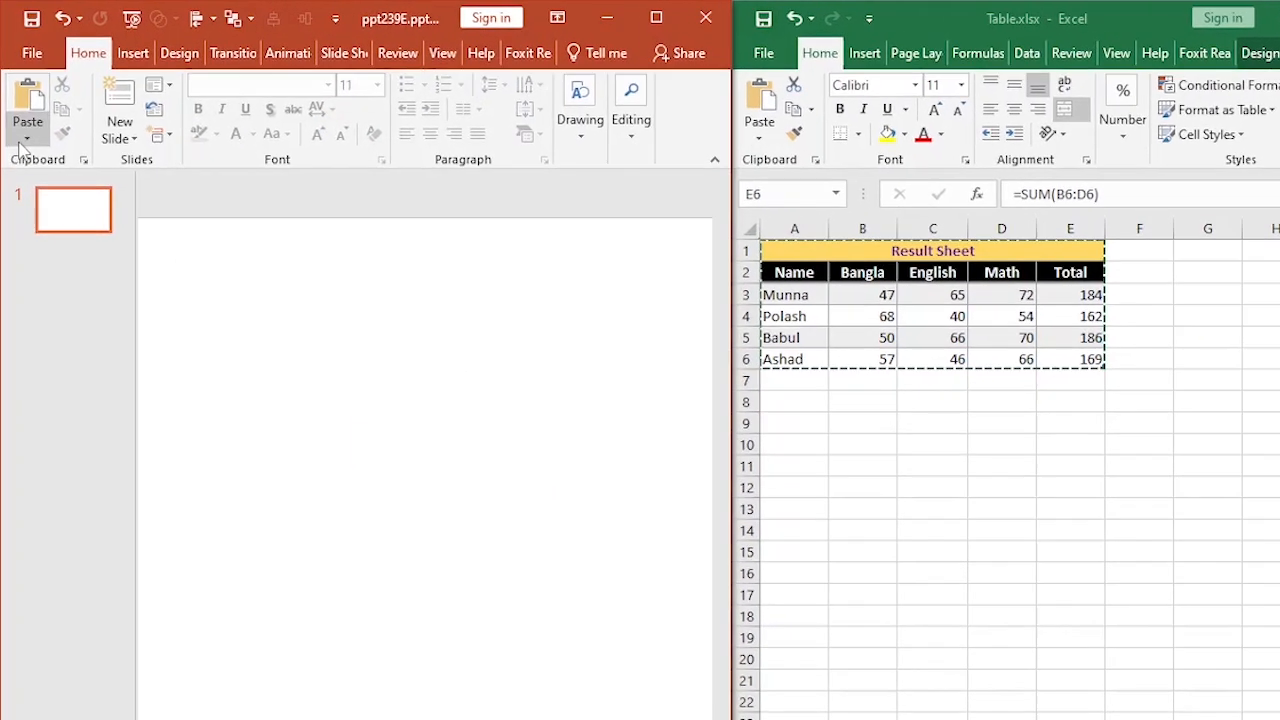
left_click(24, 121)
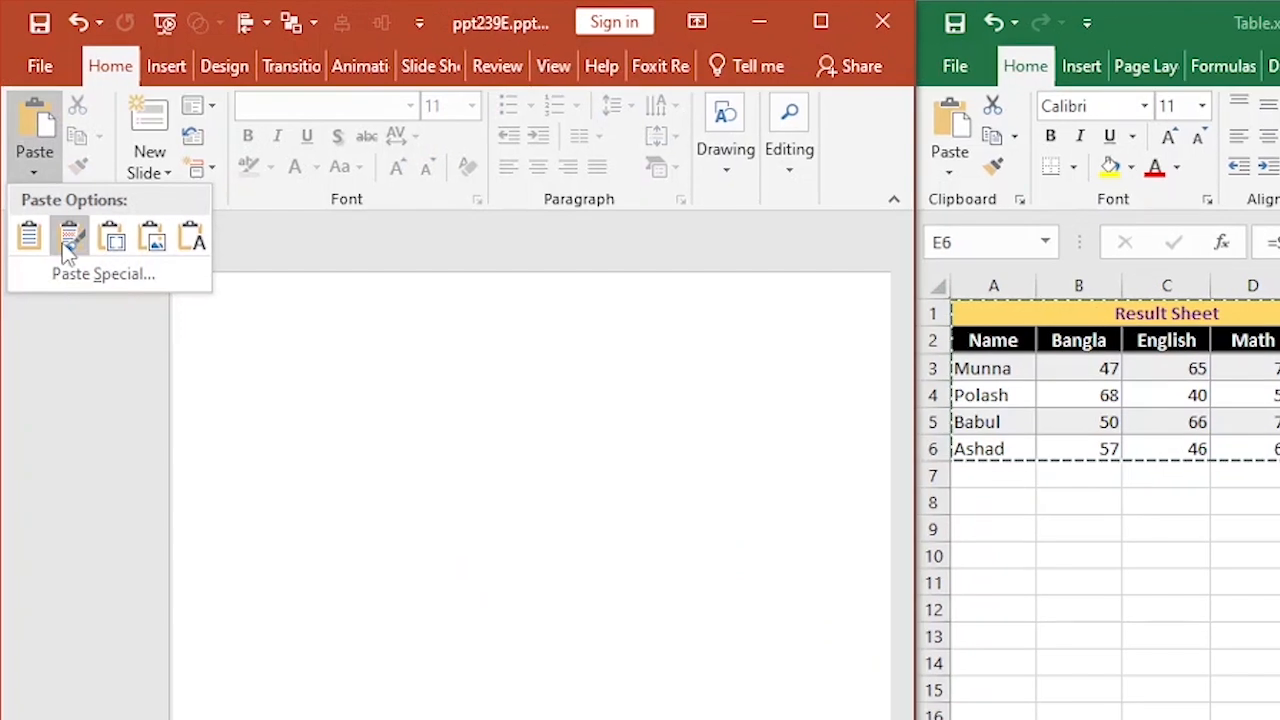
left_click(68, 240)
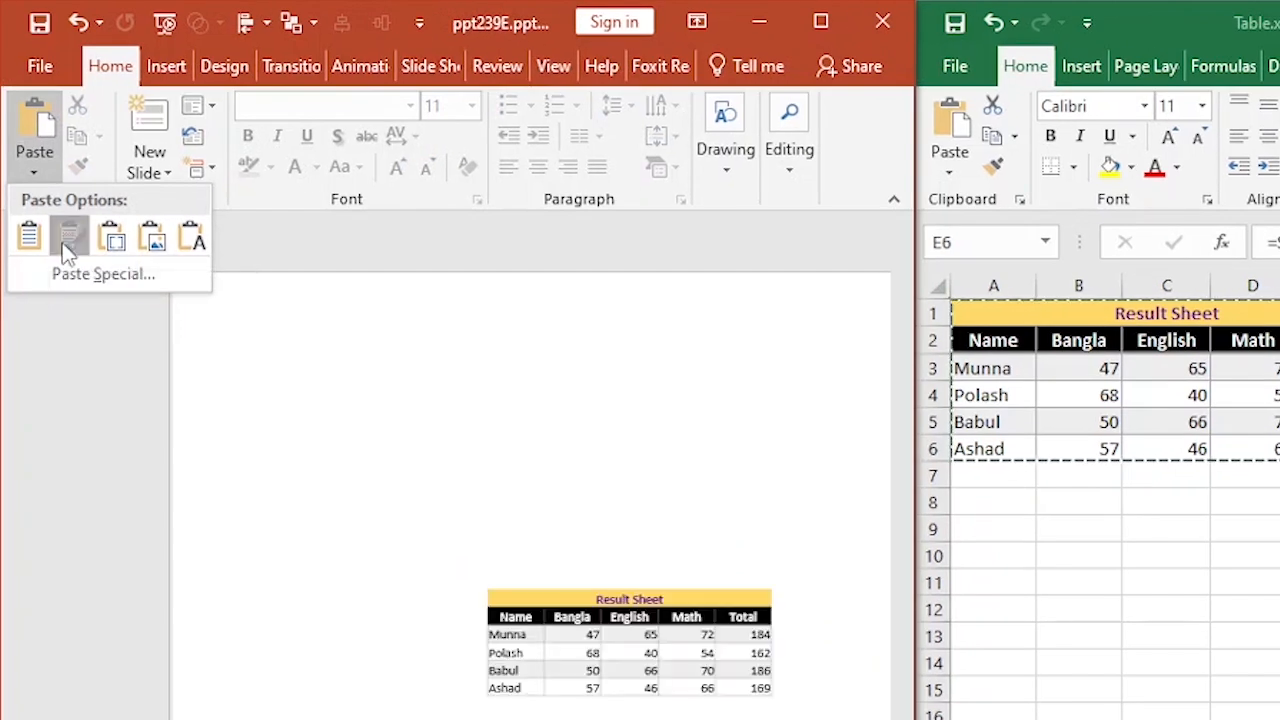
left_click_drag(489, 588, 307, 446)
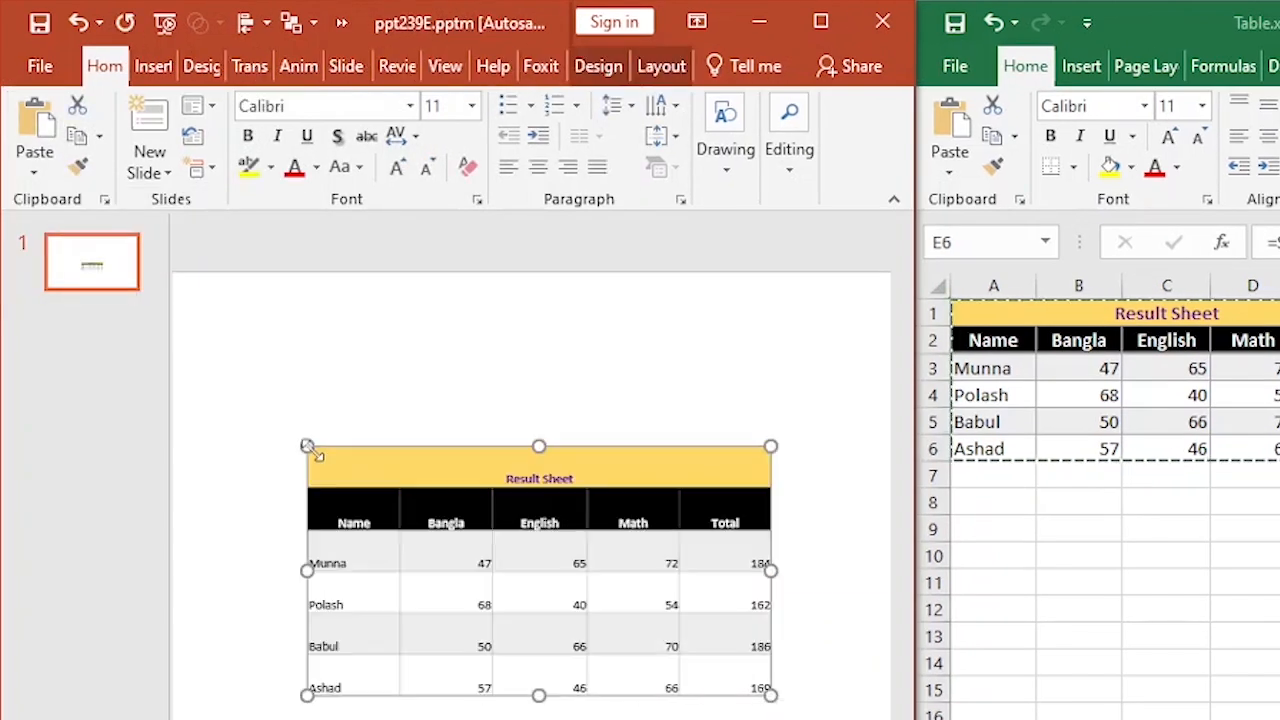
left_click(438, 714)
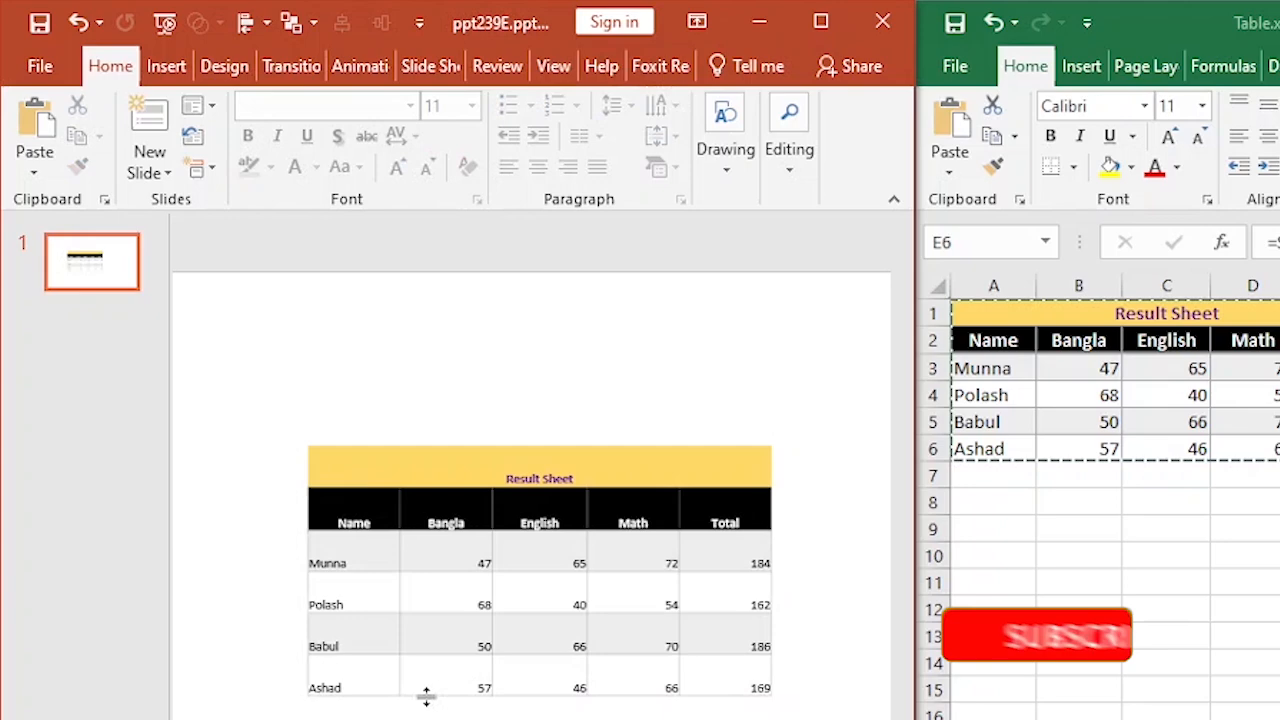
left_click(412, 648)
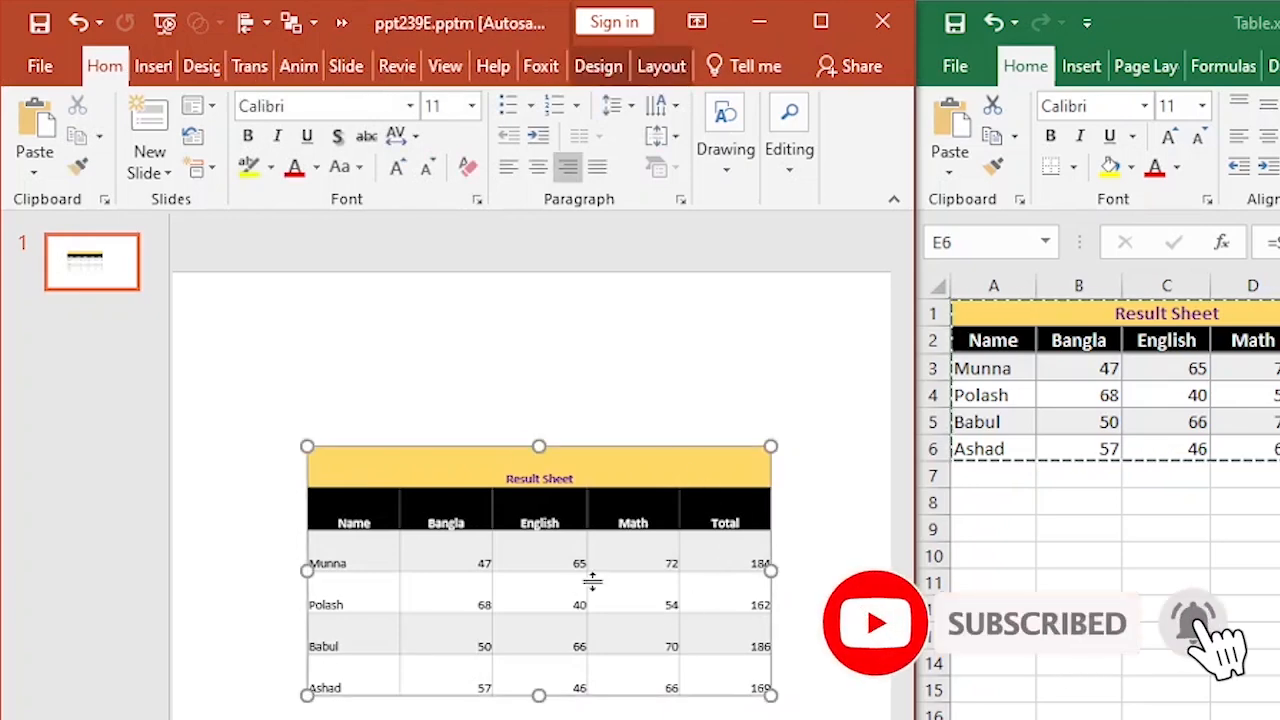
left_click(980, 16)
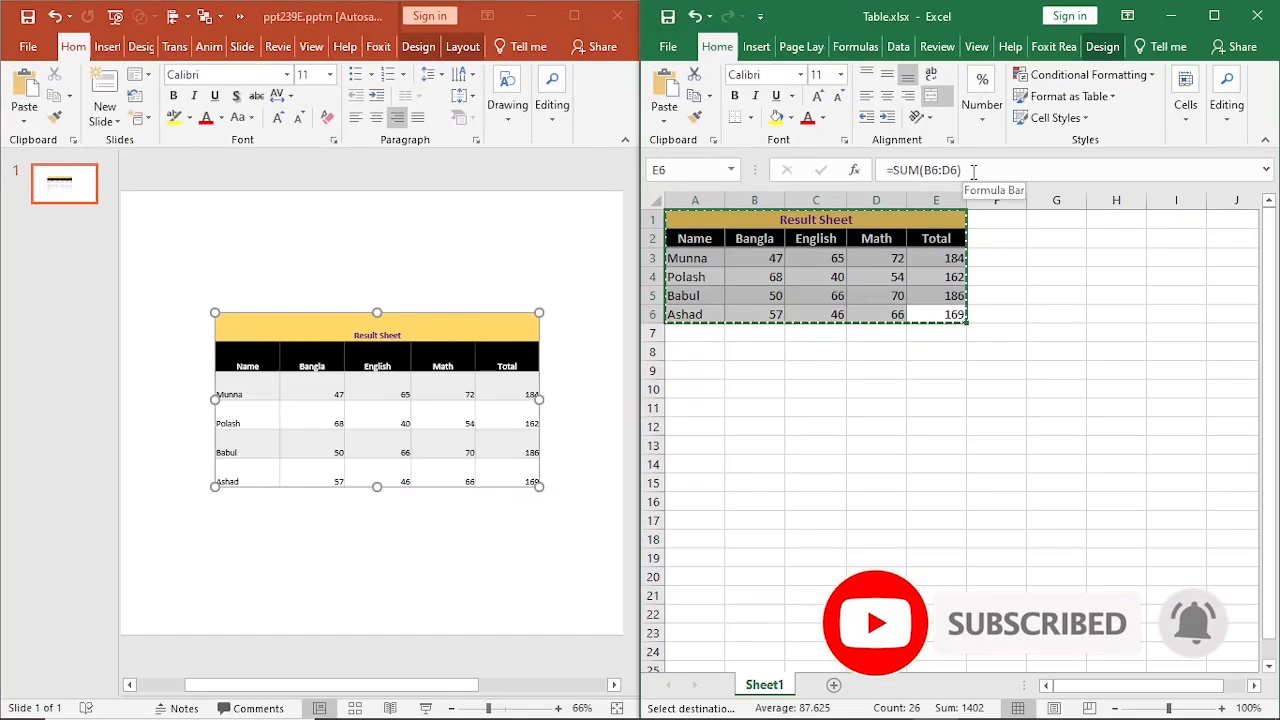
key("Escape")
left_click(880, 388)
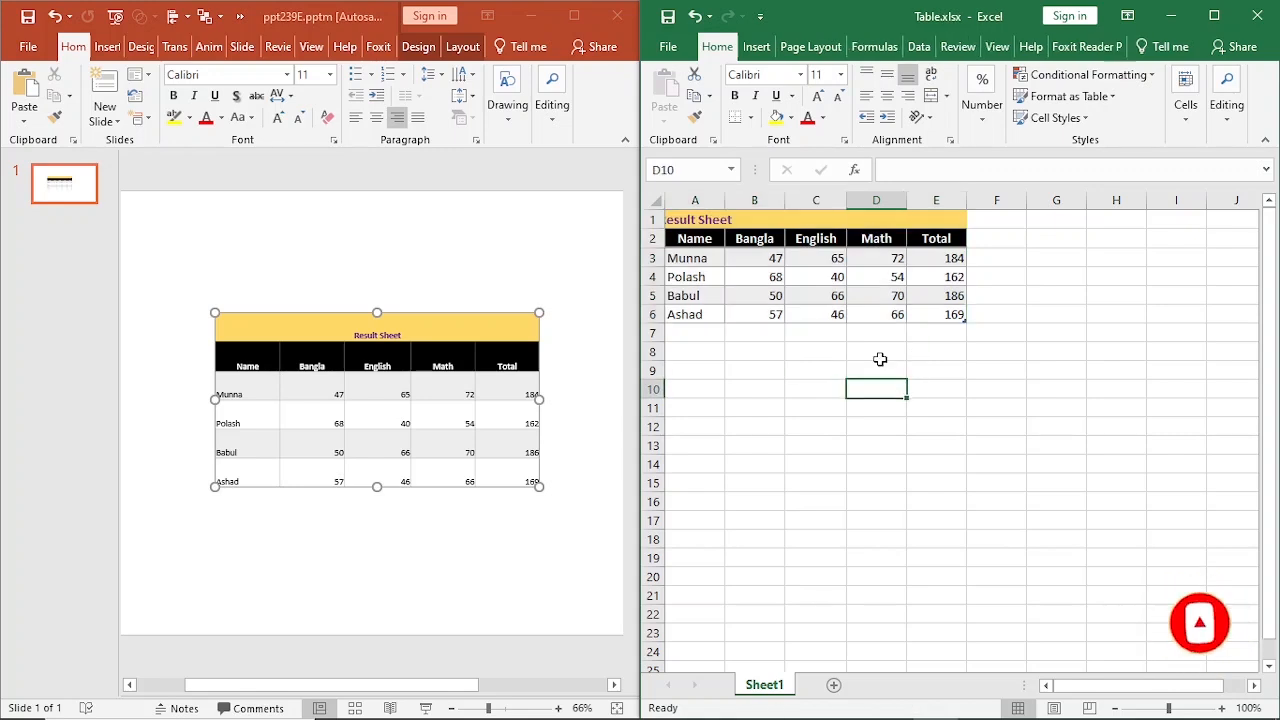
key("ctrl+z")
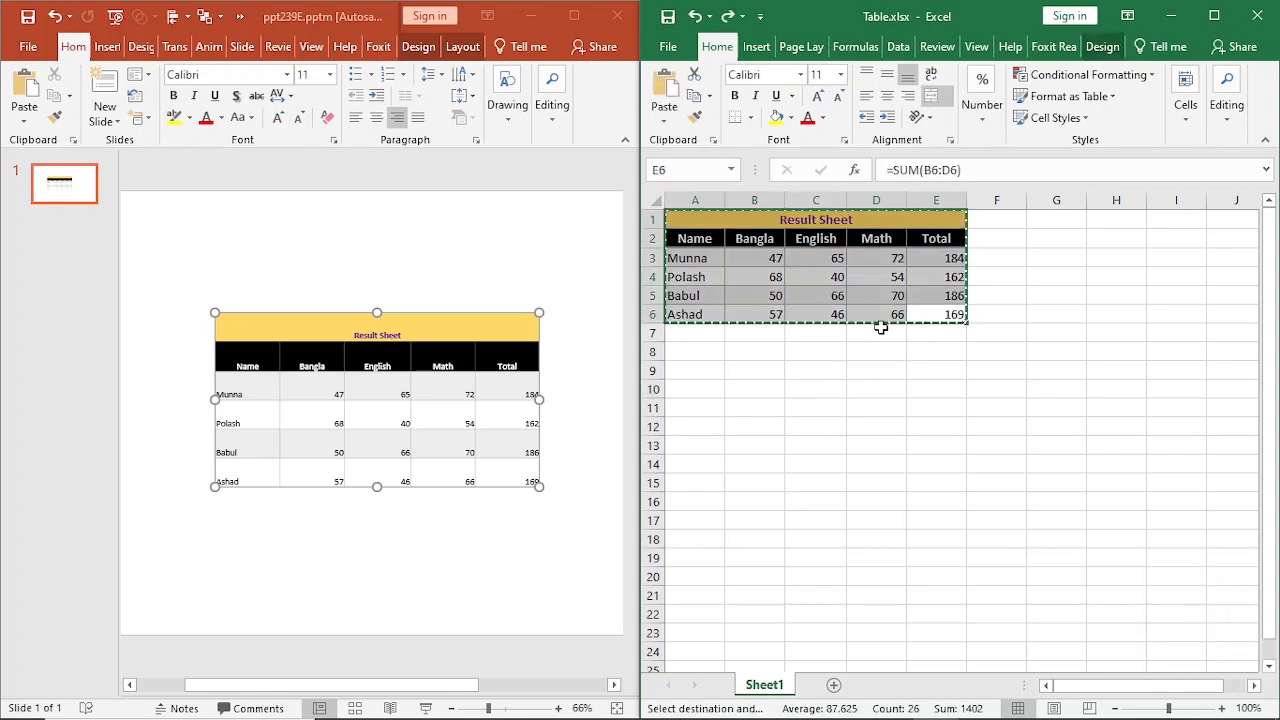
Clear the copy selection in the Excel sheet and set the Bangla mark in cell B4 to 55.
left_click(988, 170)
key("Escape")
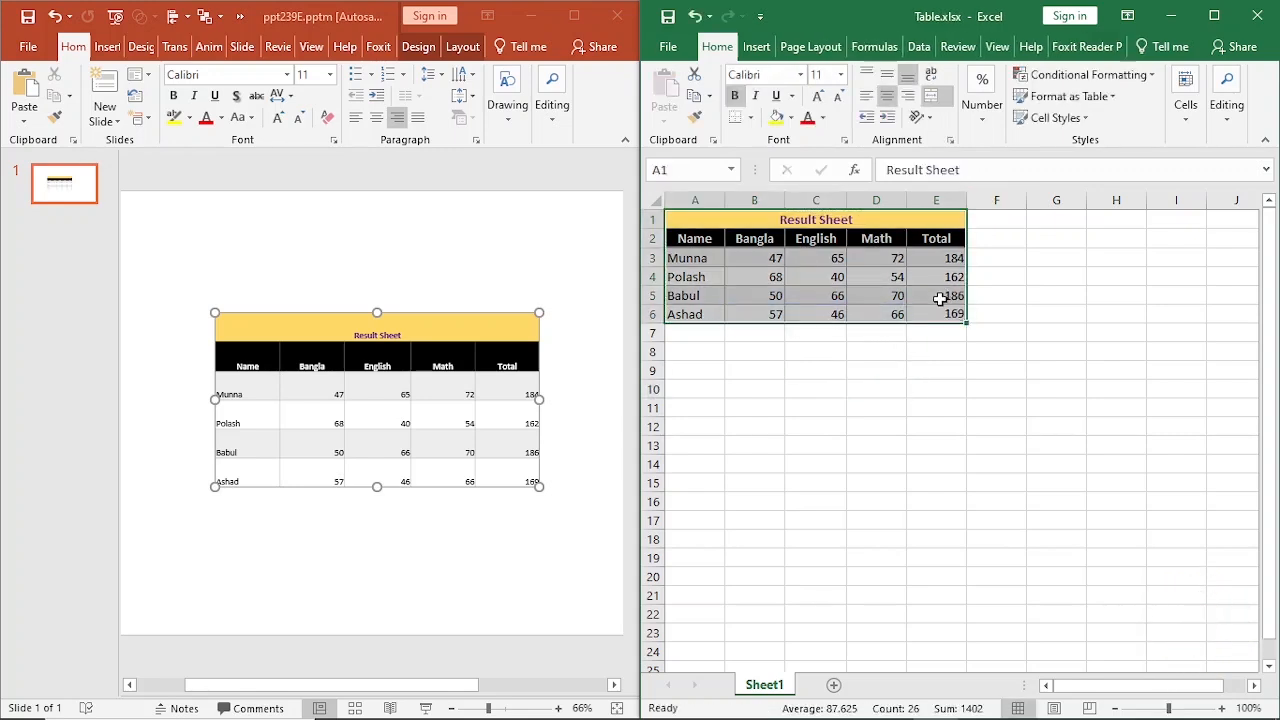
left_click(886, 355)
left_click(837, 310)
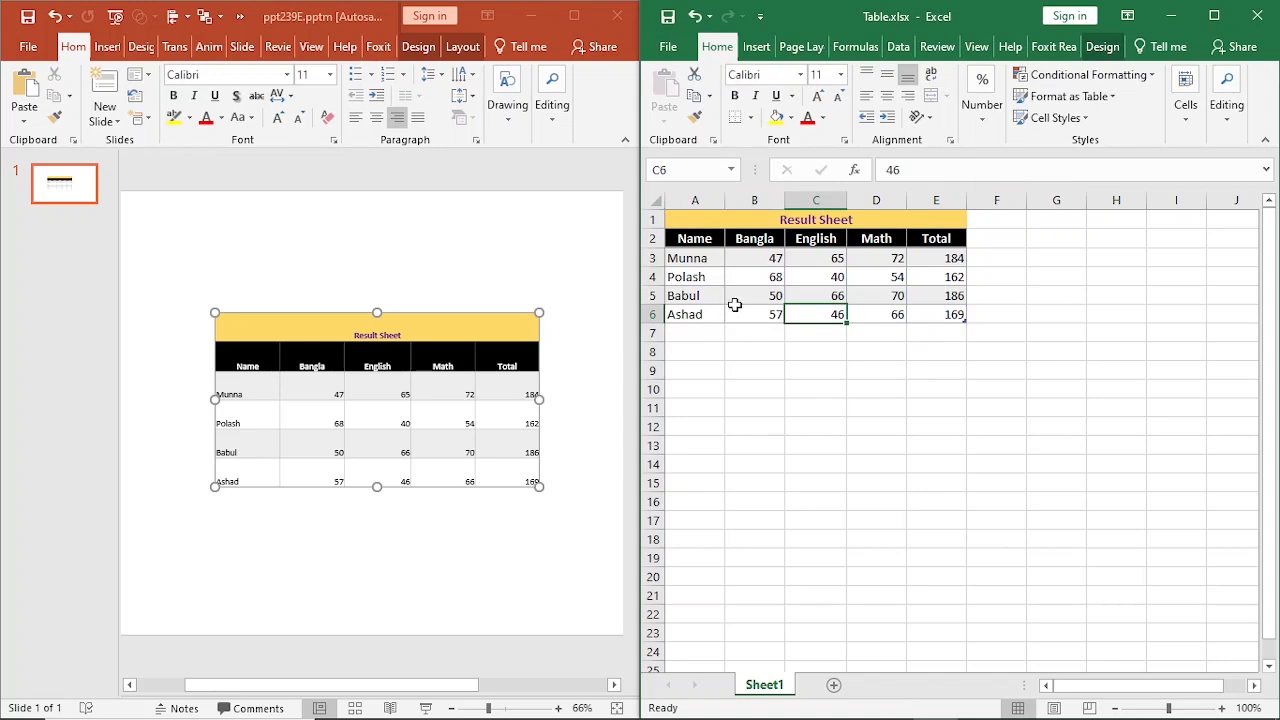
left_click(766, 277)
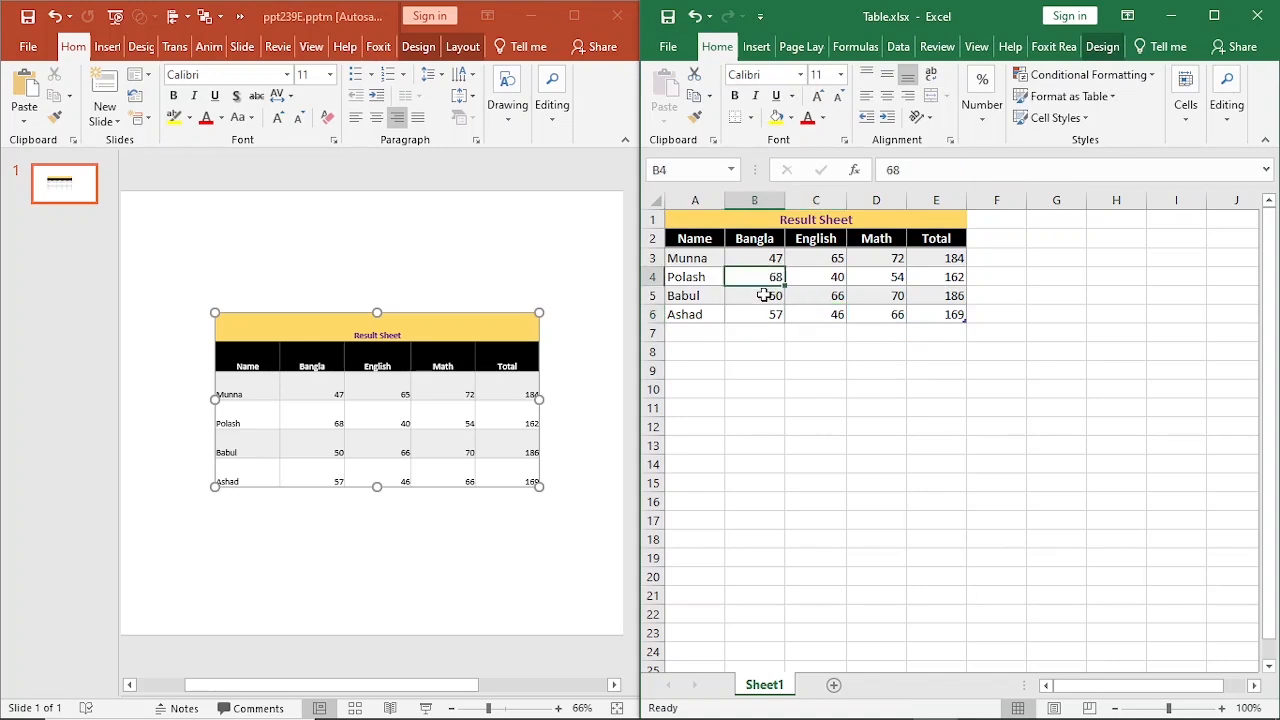
type("55")
key("Tab")
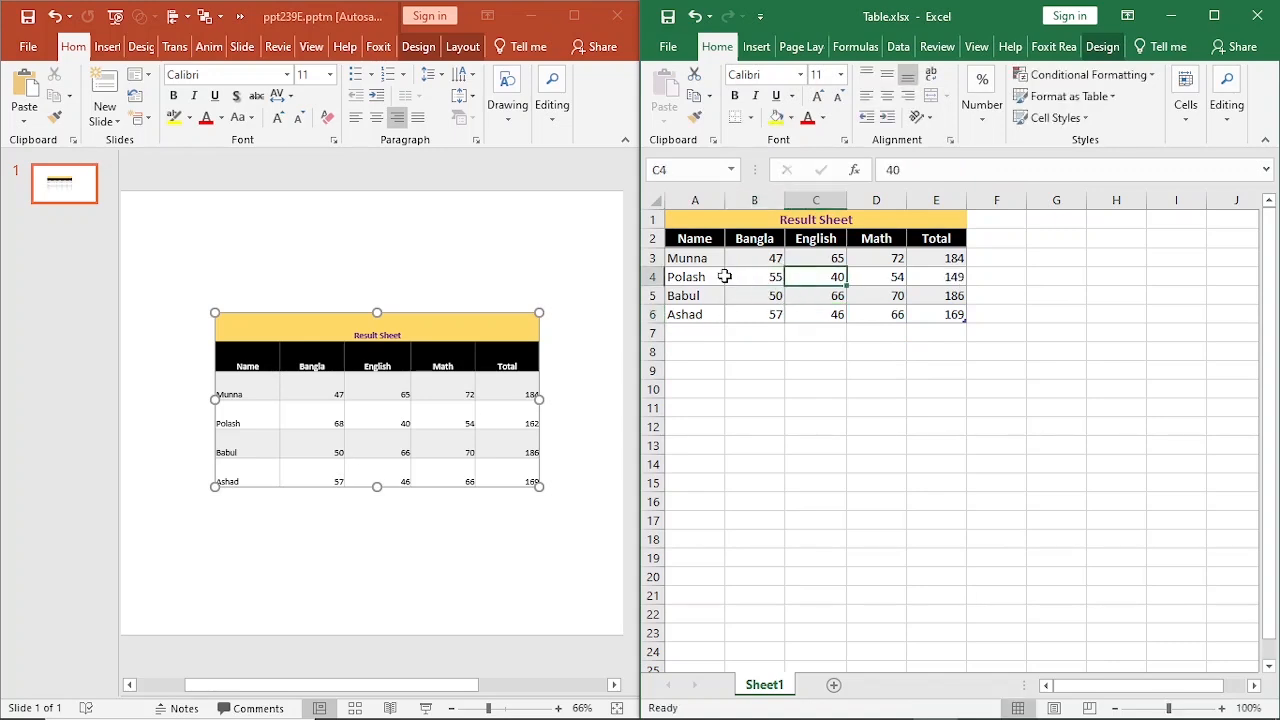
Delete the table from the PowerPoint slide and copy the range A1:E6 from the Excel sheet.
left_click(361, 419)
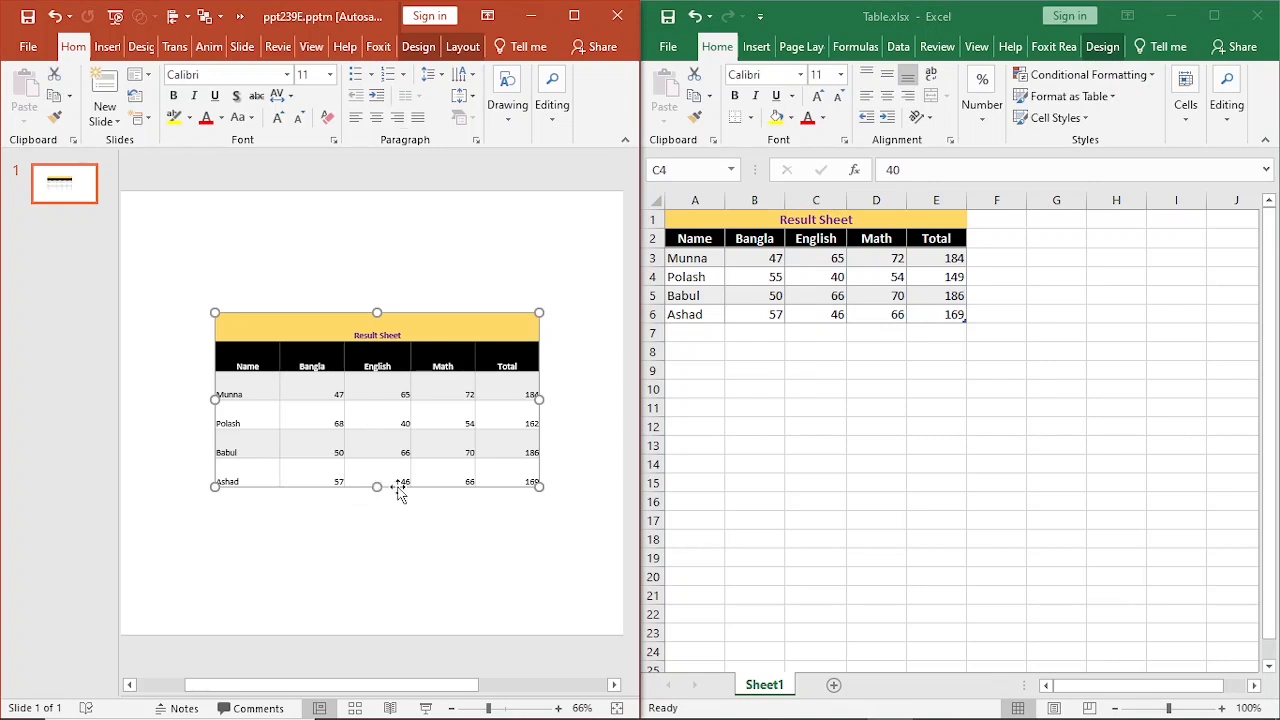
key("Delete")
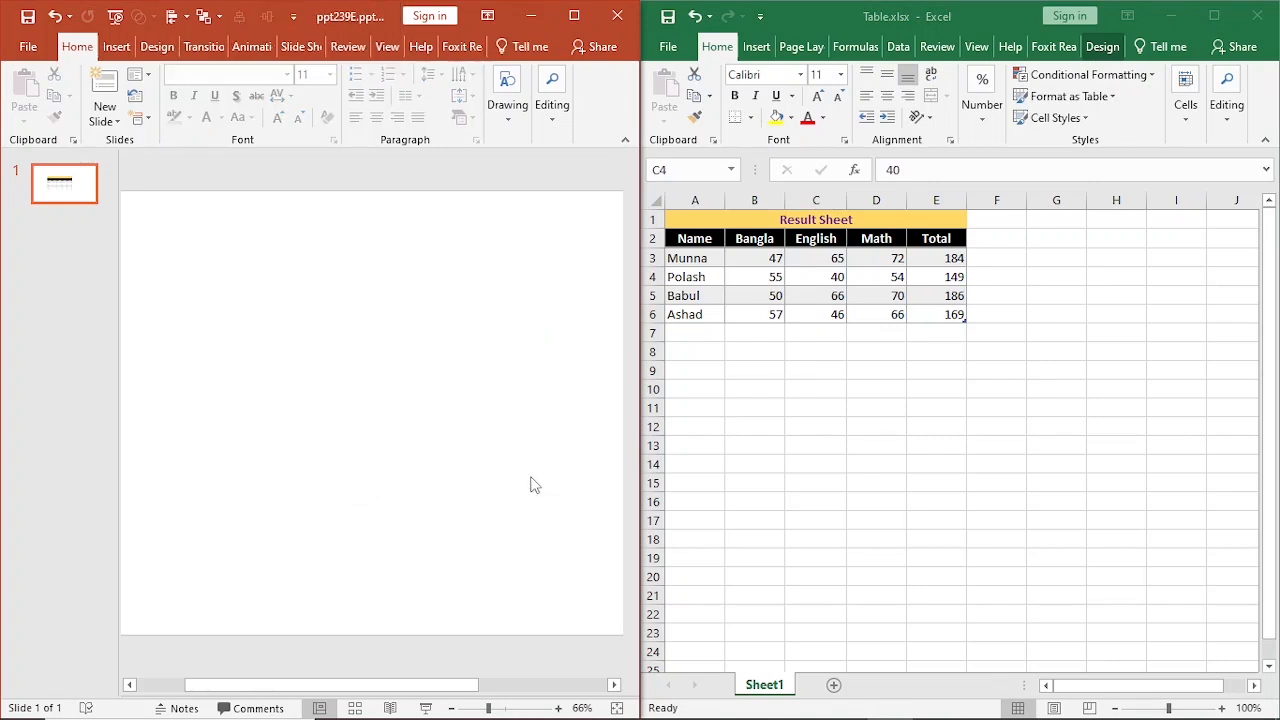
left_click(945, 295)
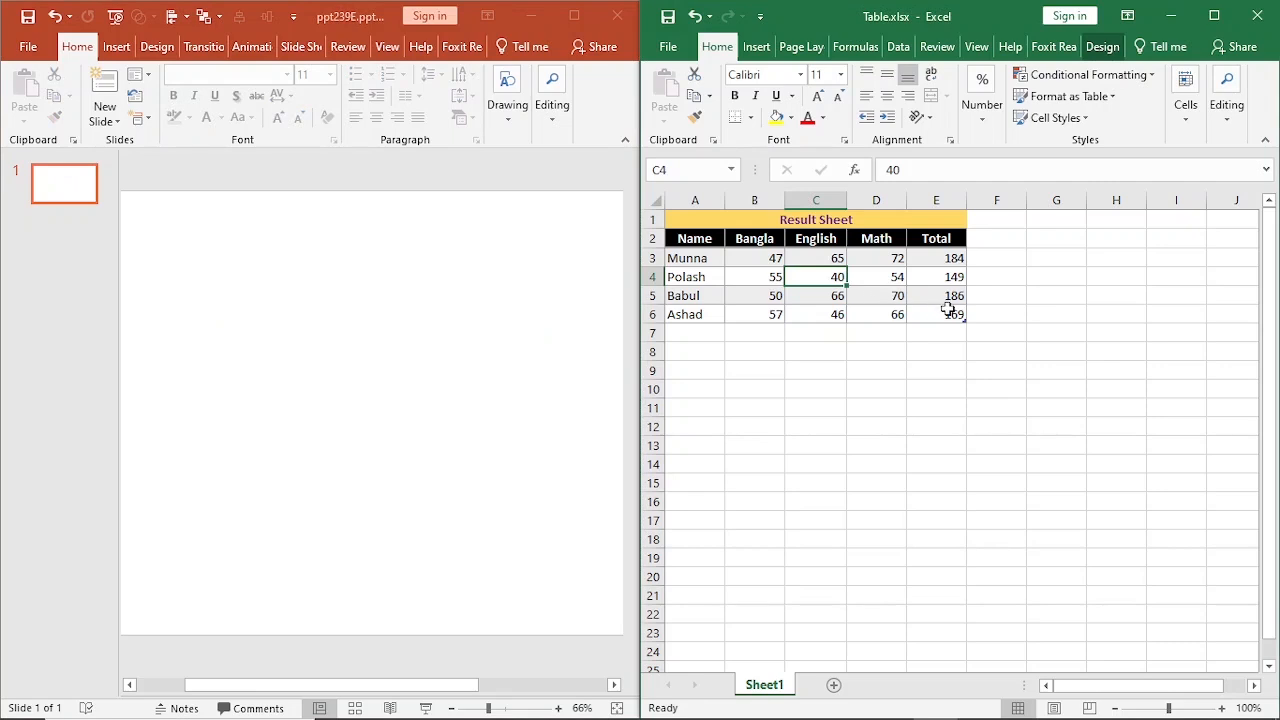
left_click_drag(960, 316, 729, 217)
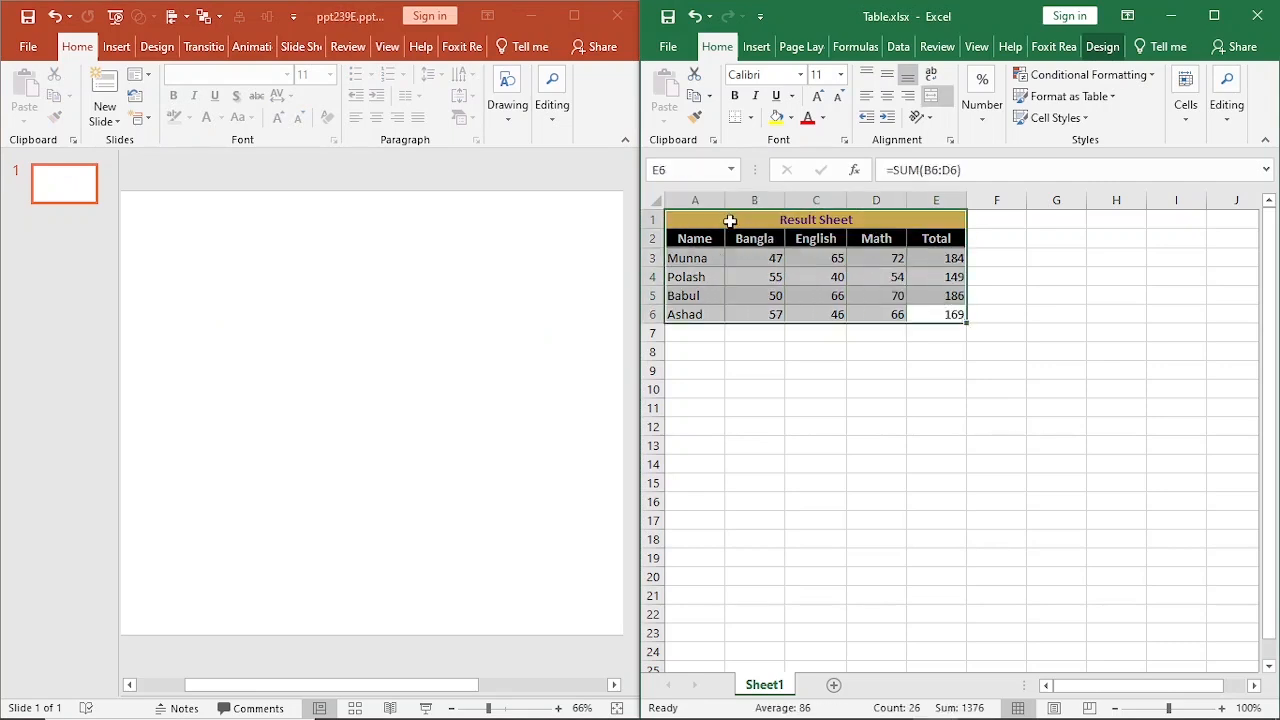
key("ctrl+c")
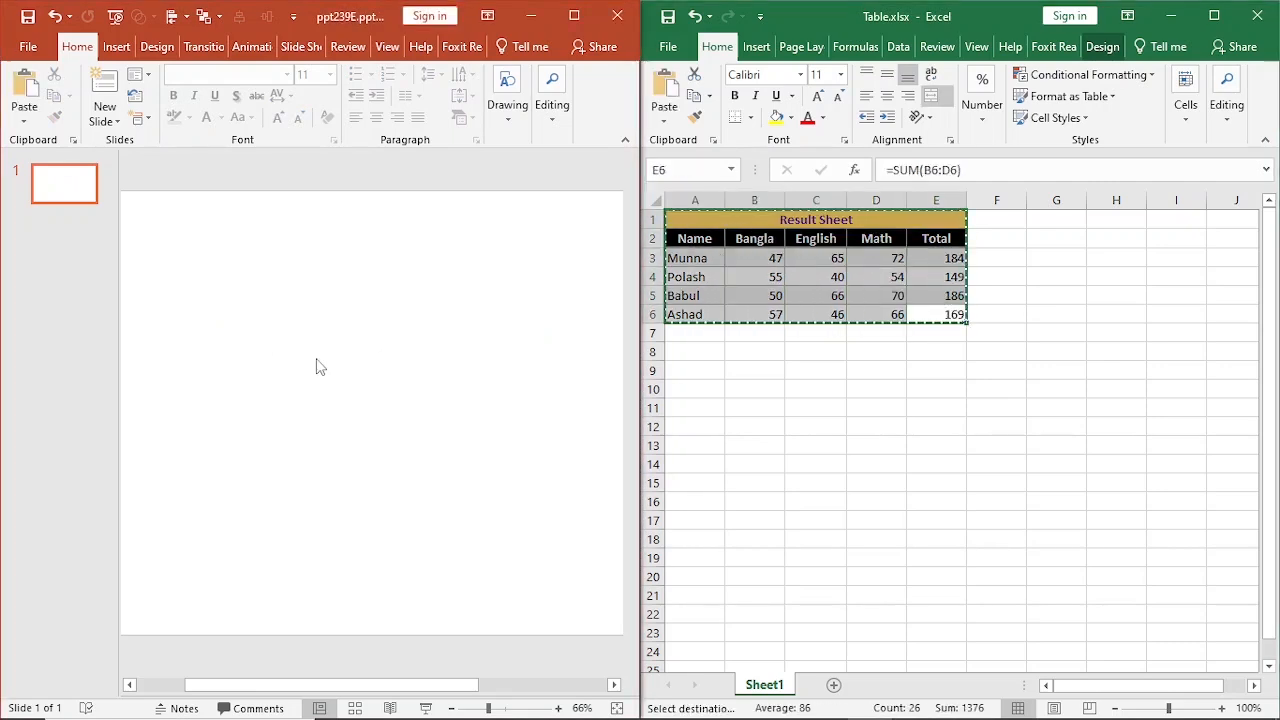
Paste the copied range onto the PowerPoint slide as a linked Microsoft Excel Worksheet Object, enlarge it and reposition it.
left_click(317, 363)
left_click(24, 119)
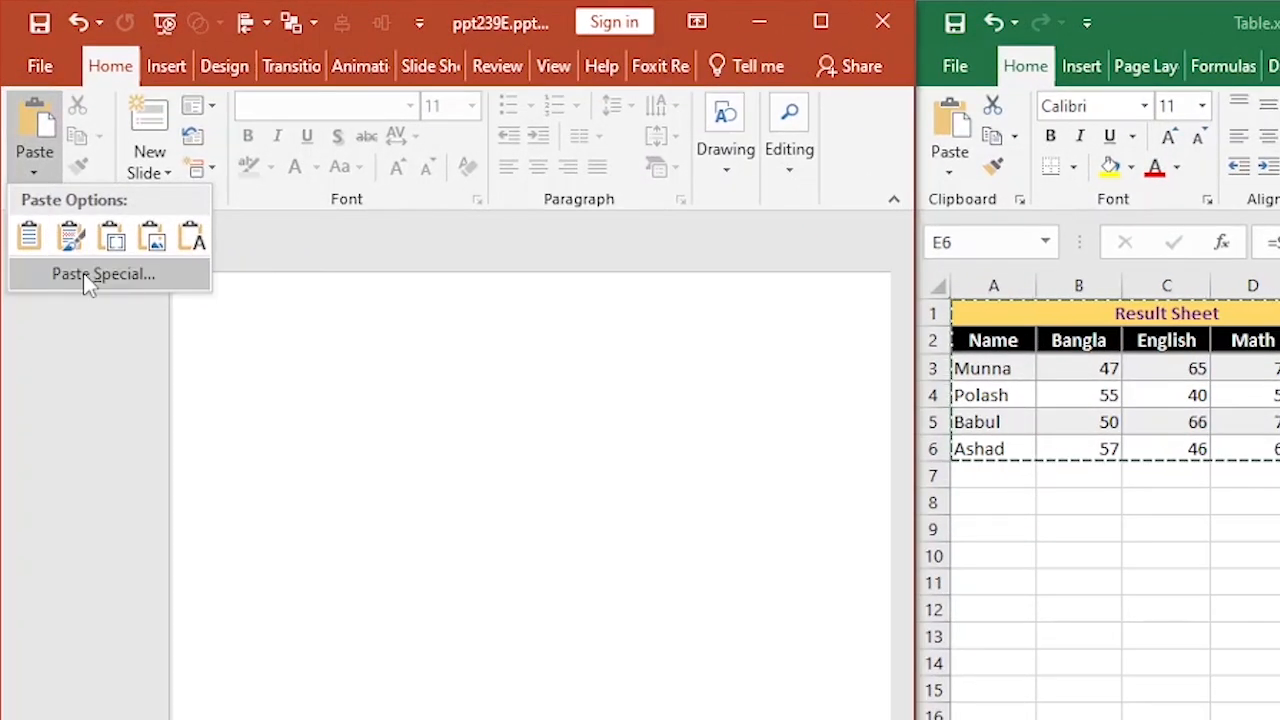
left_click(83, 273)
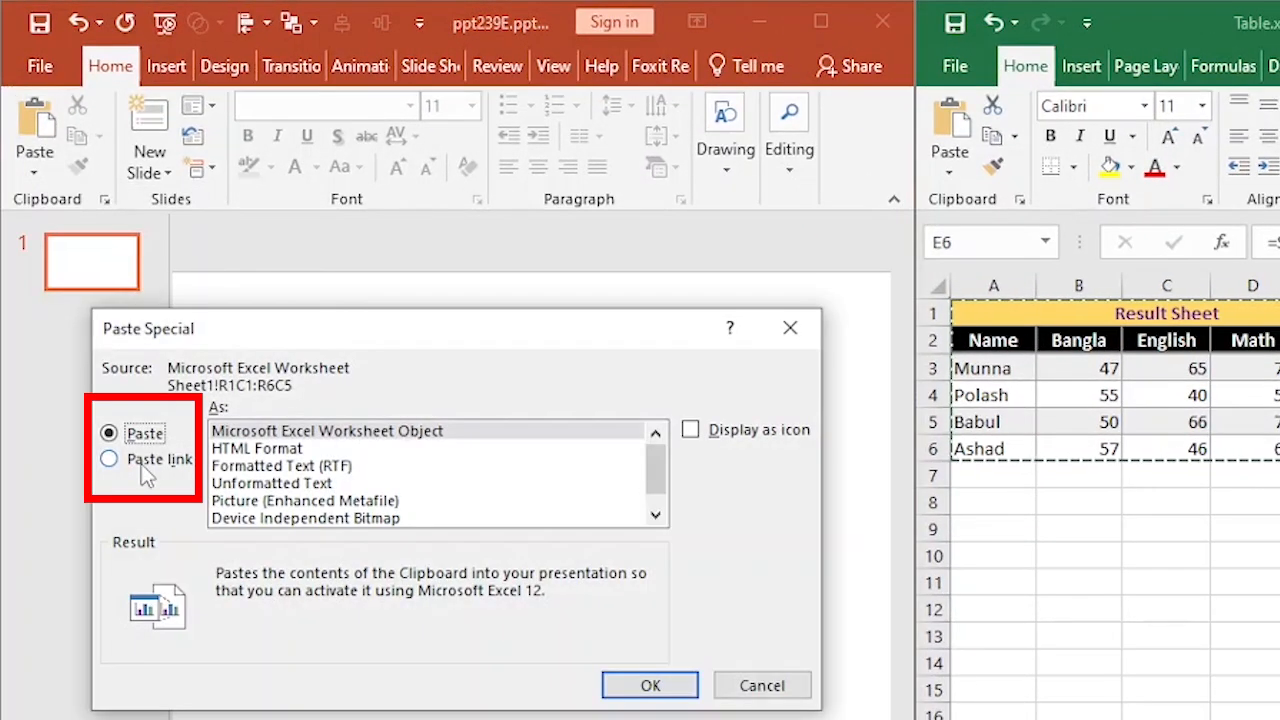
left_click(146, 470)
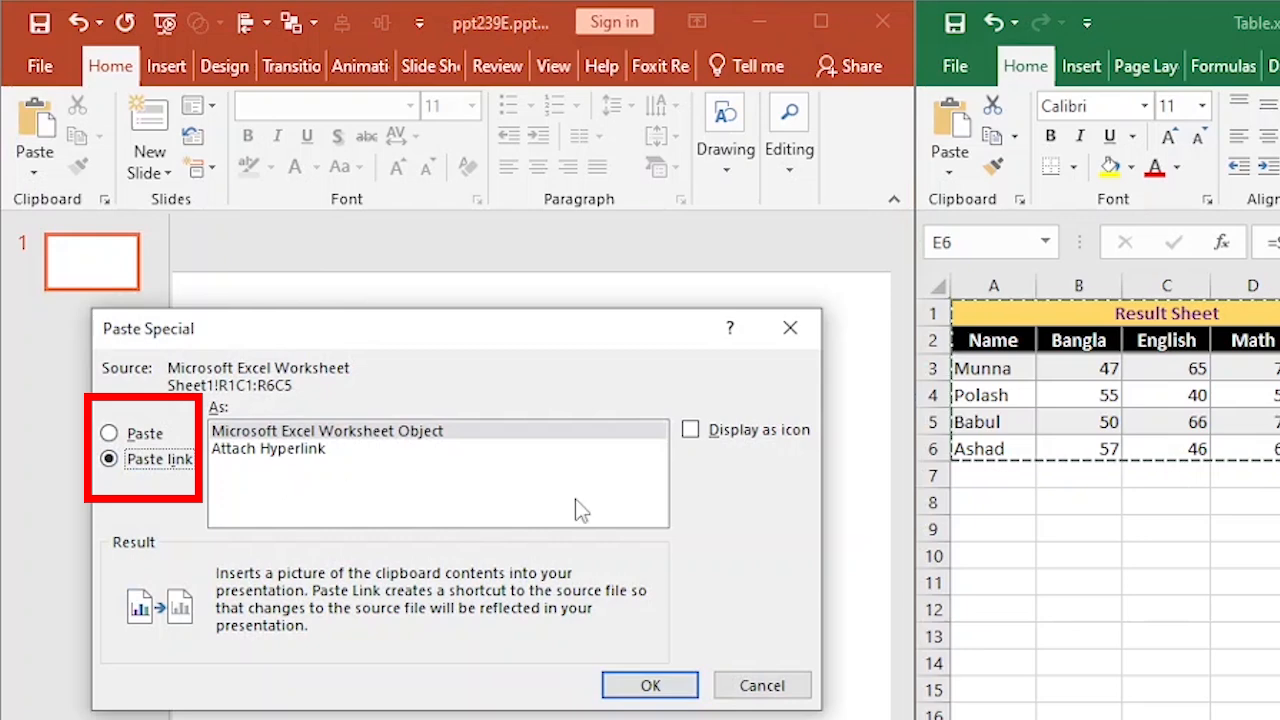
left_click(632, 682)
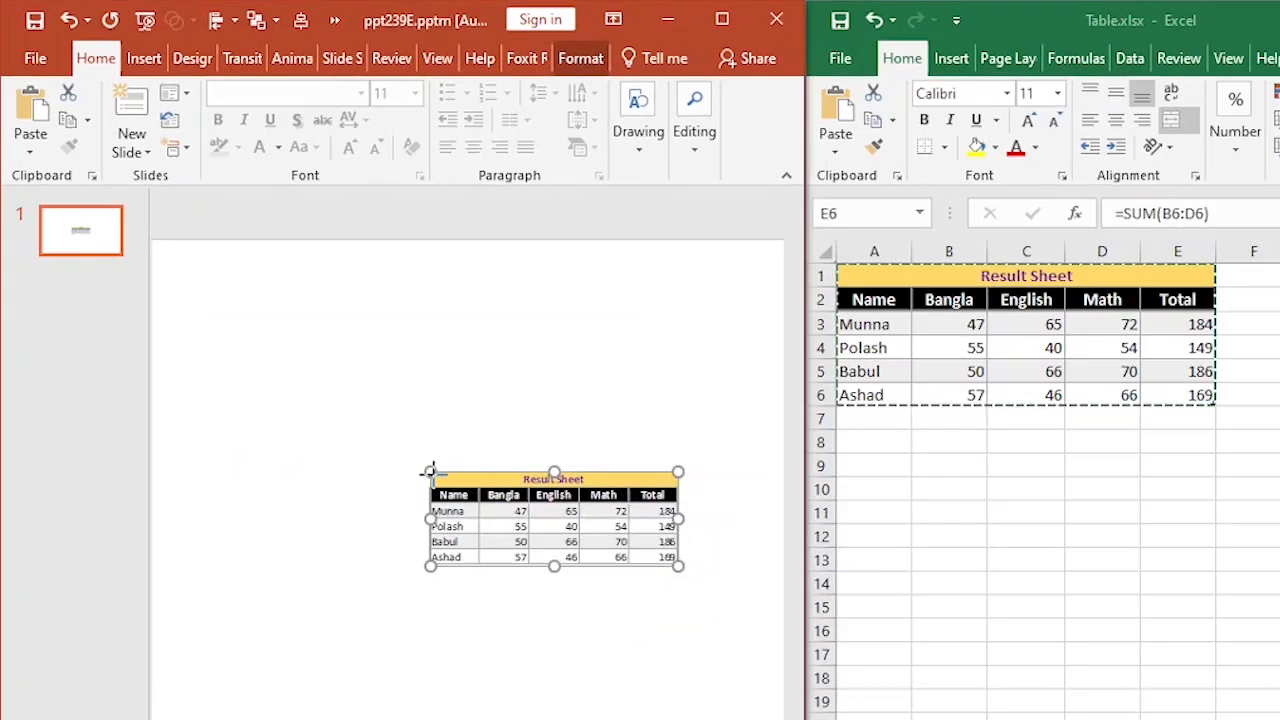
left_click_drag(430, 471, 220, 383)
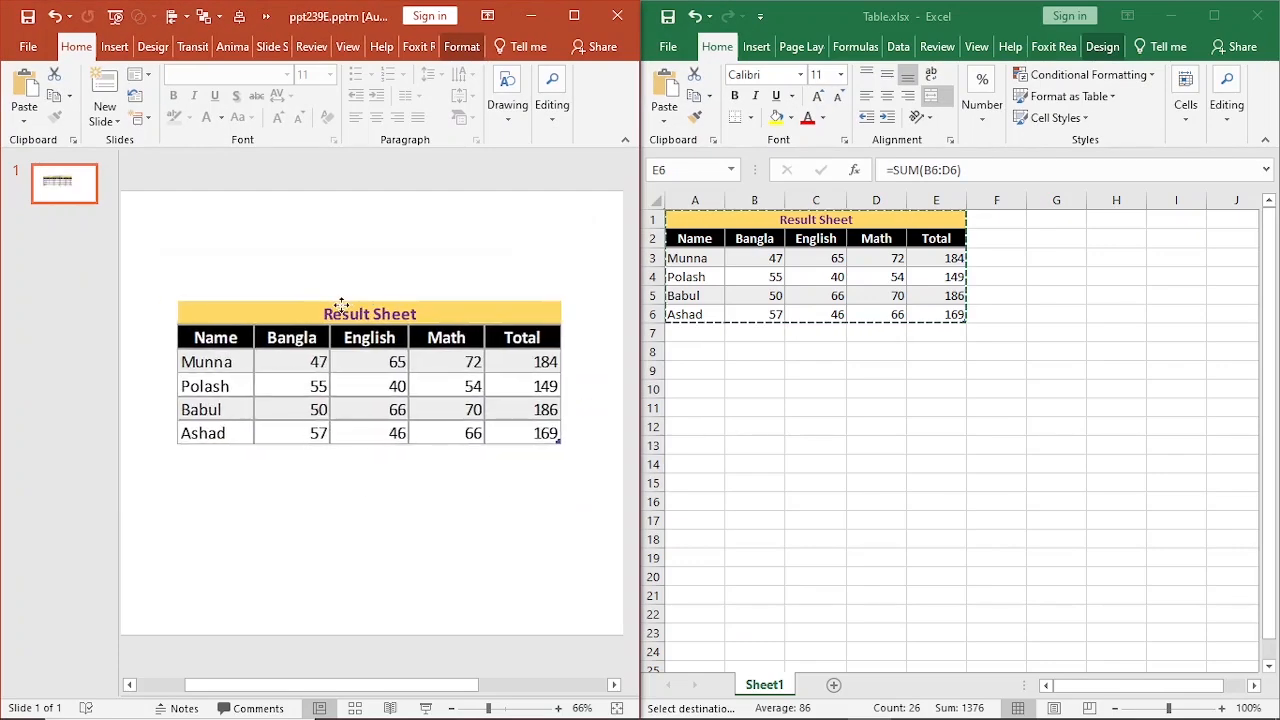
left_click(331, 466)
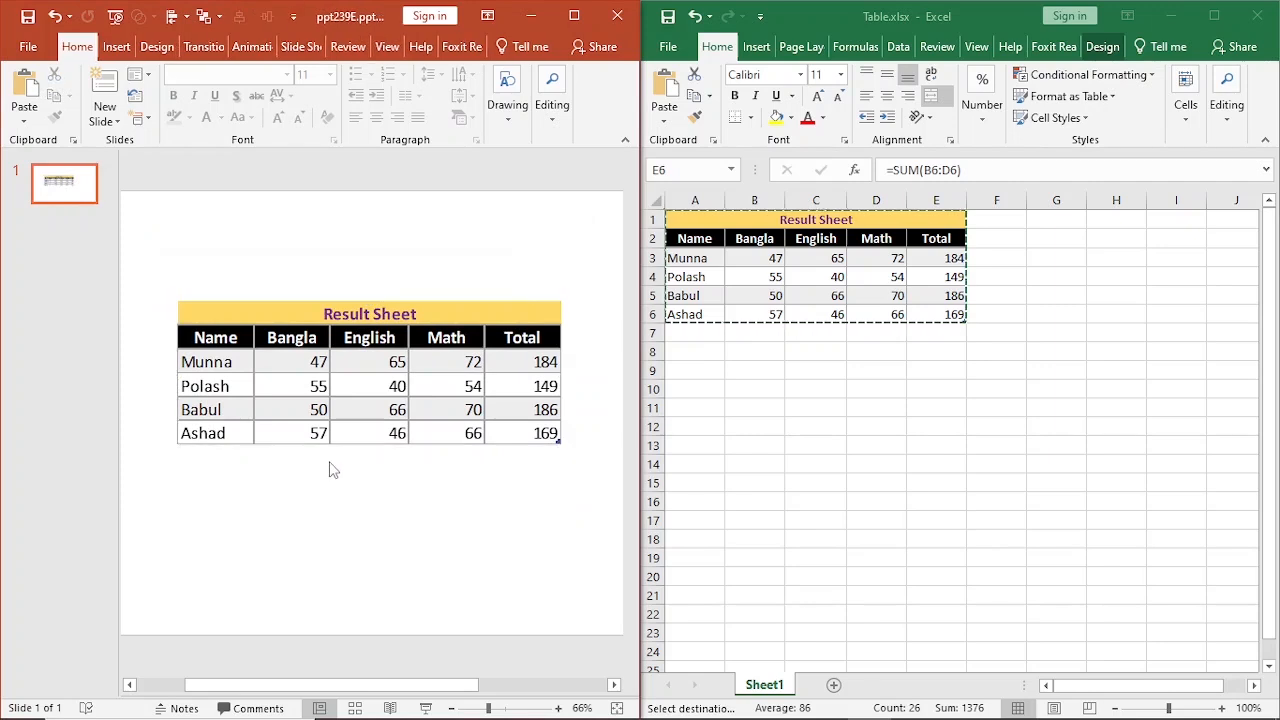
left_click(979, 172)
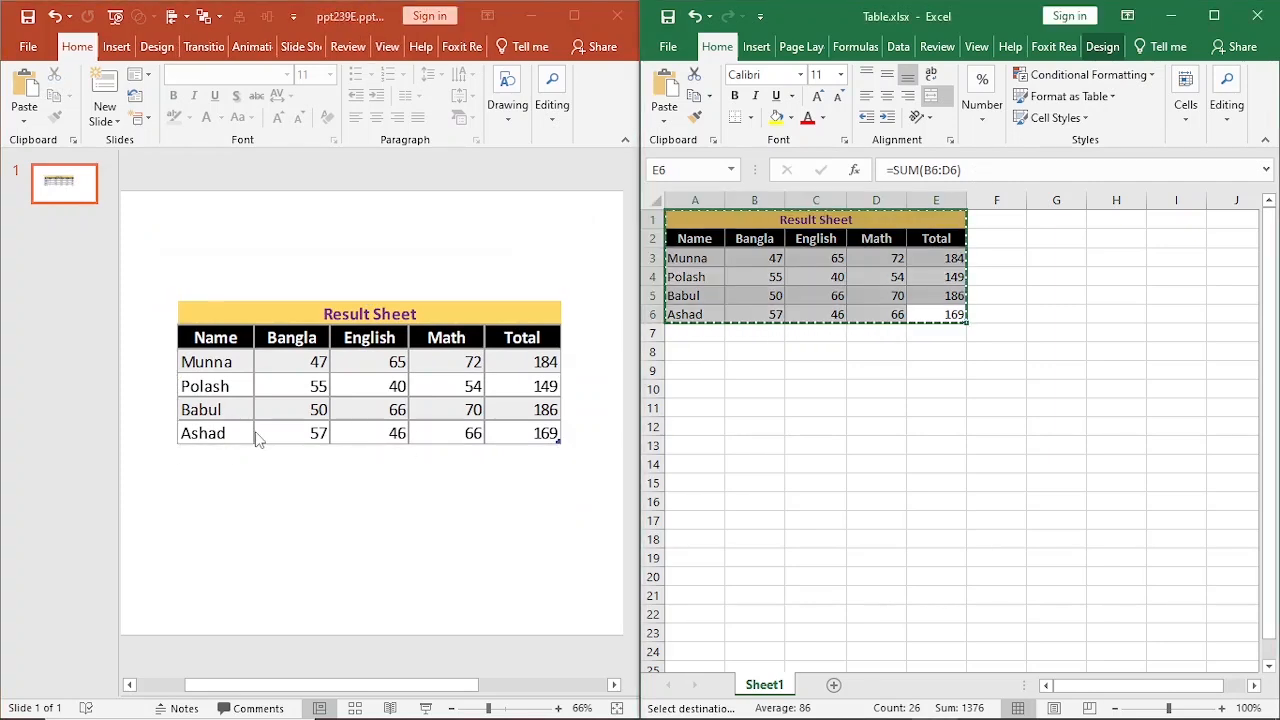
key("Escape")
left_click(281, 492)
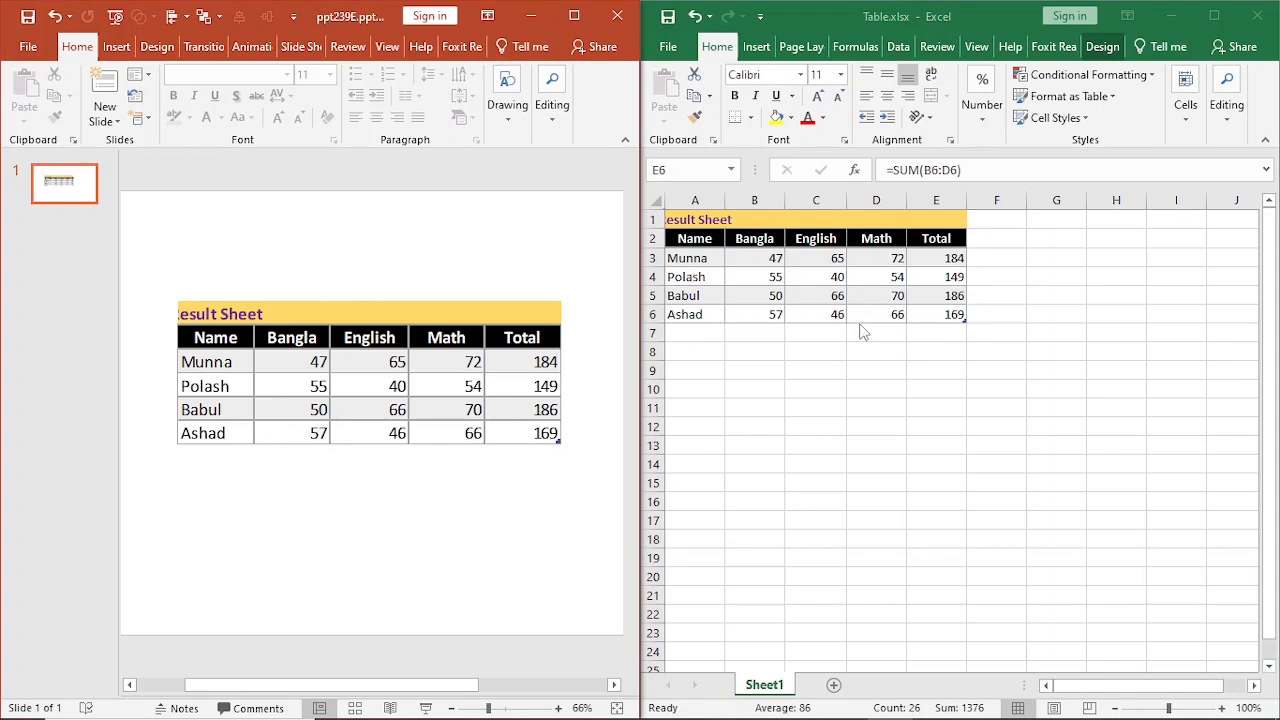
key("alt+Tab")
left_click(861, 367)
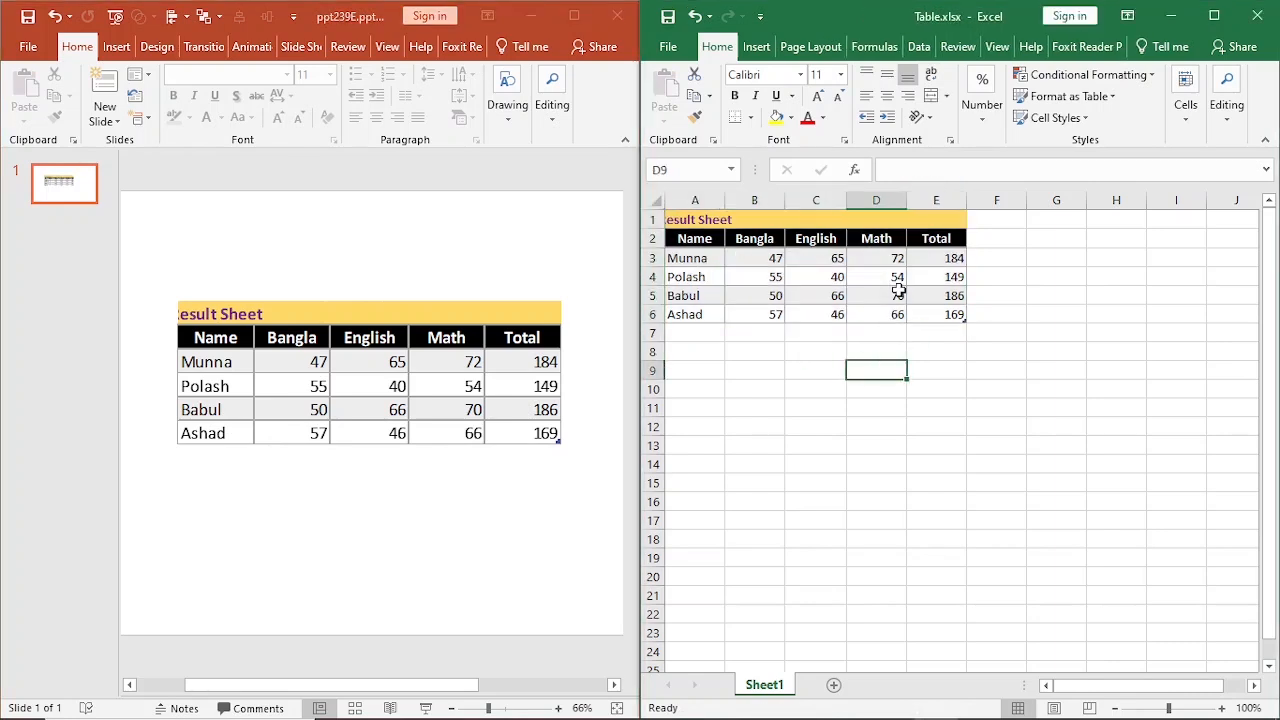
left_click(896, 294)
key("ctrl+z")
key("ctrl+c")
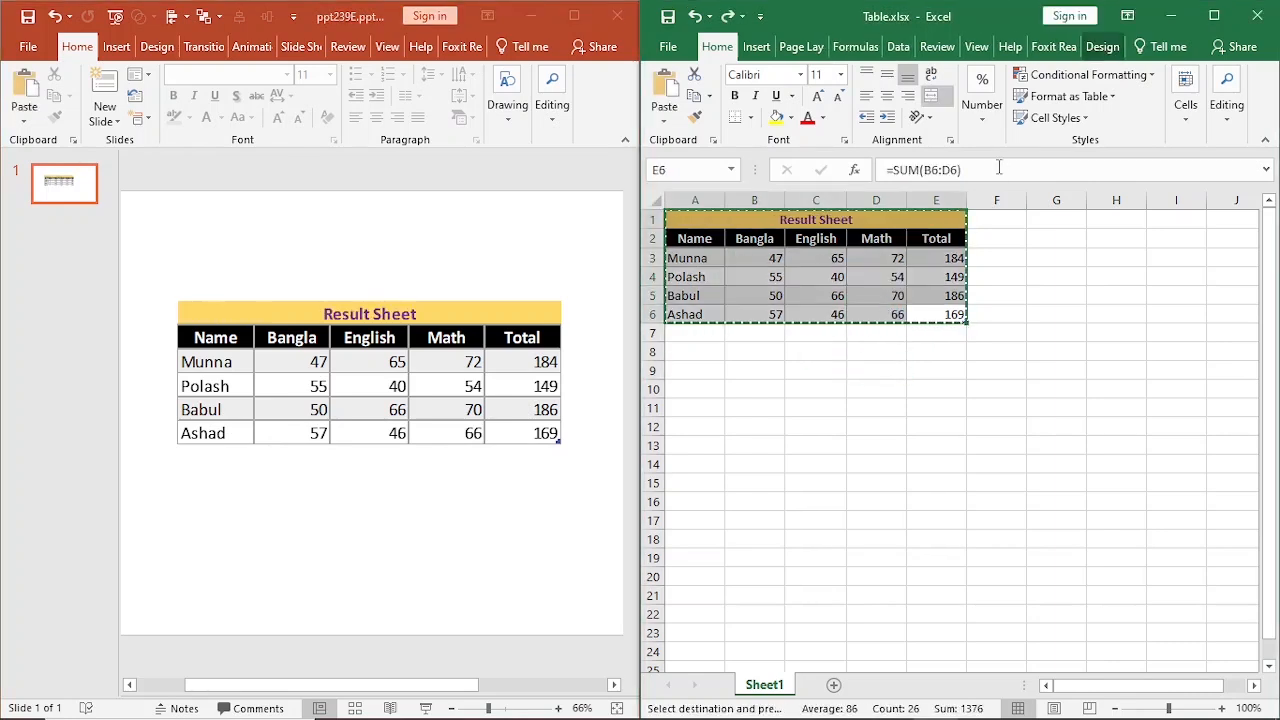
Set the Bangla marks in the Excel sheet to 68 in cell B4 and 45 in cell B5.
key("F2")
key("Return")
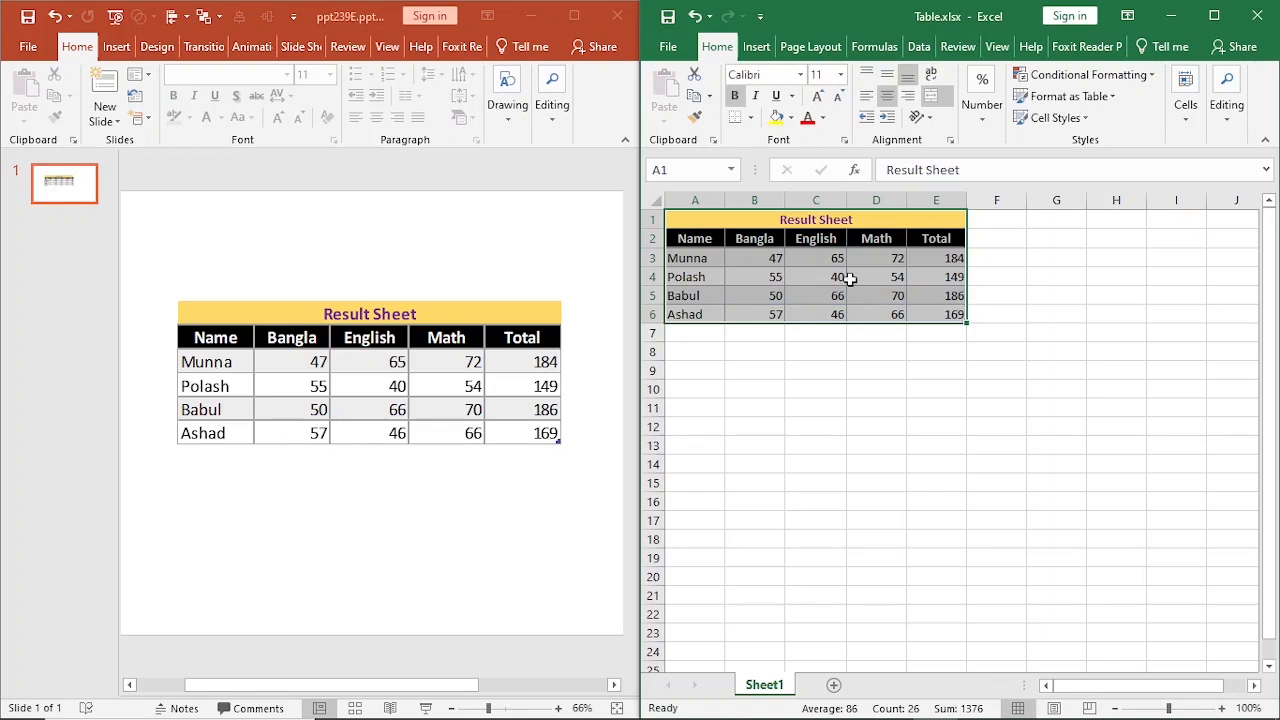
left_click(772, 276)
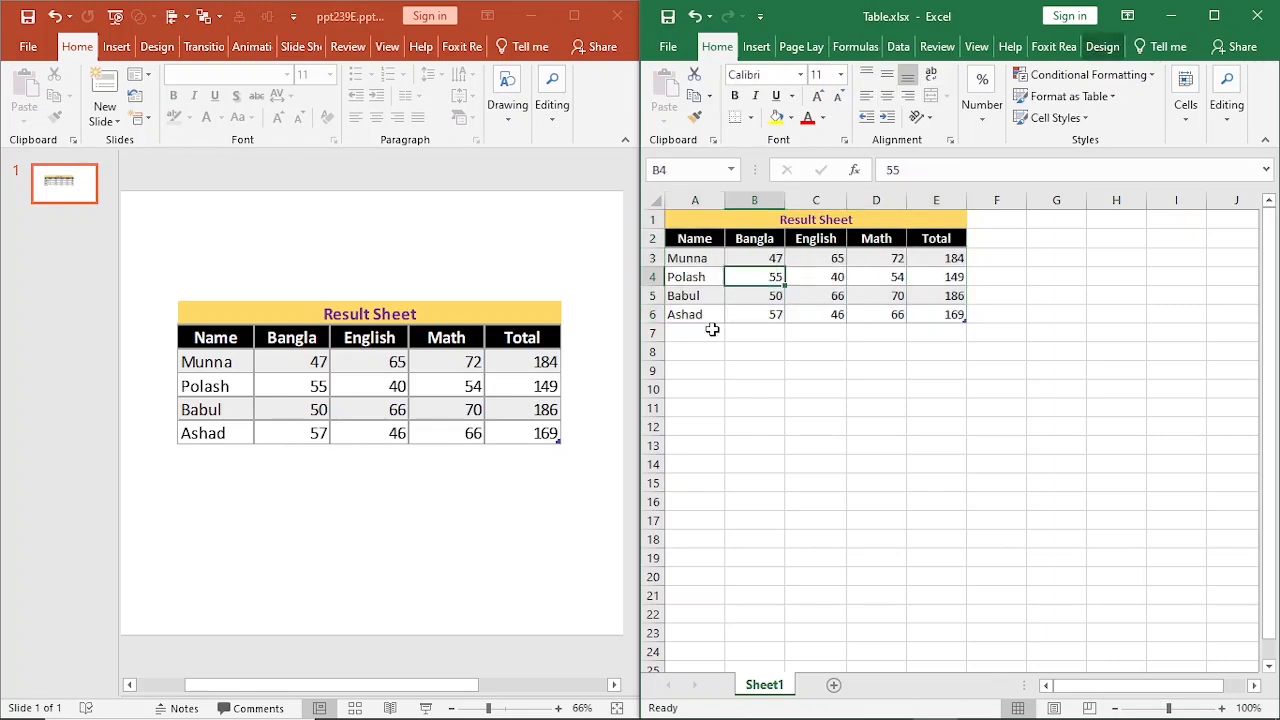
type("68")
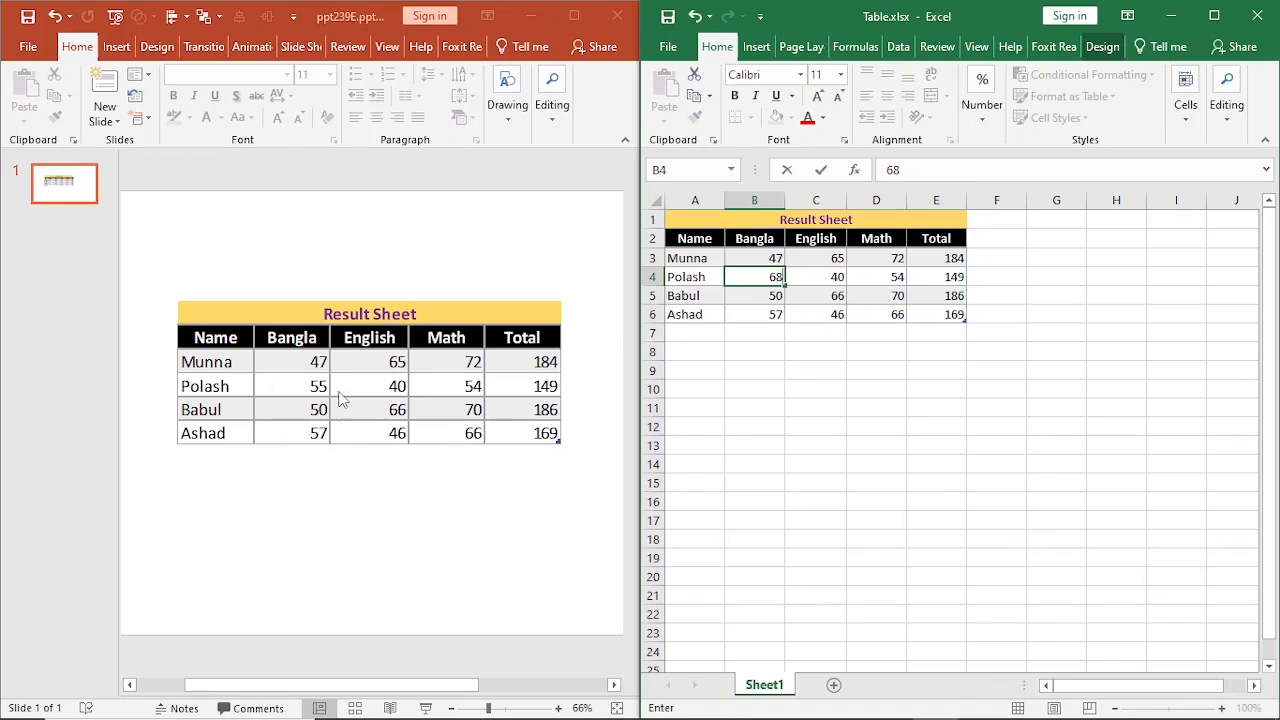
key("Tab")
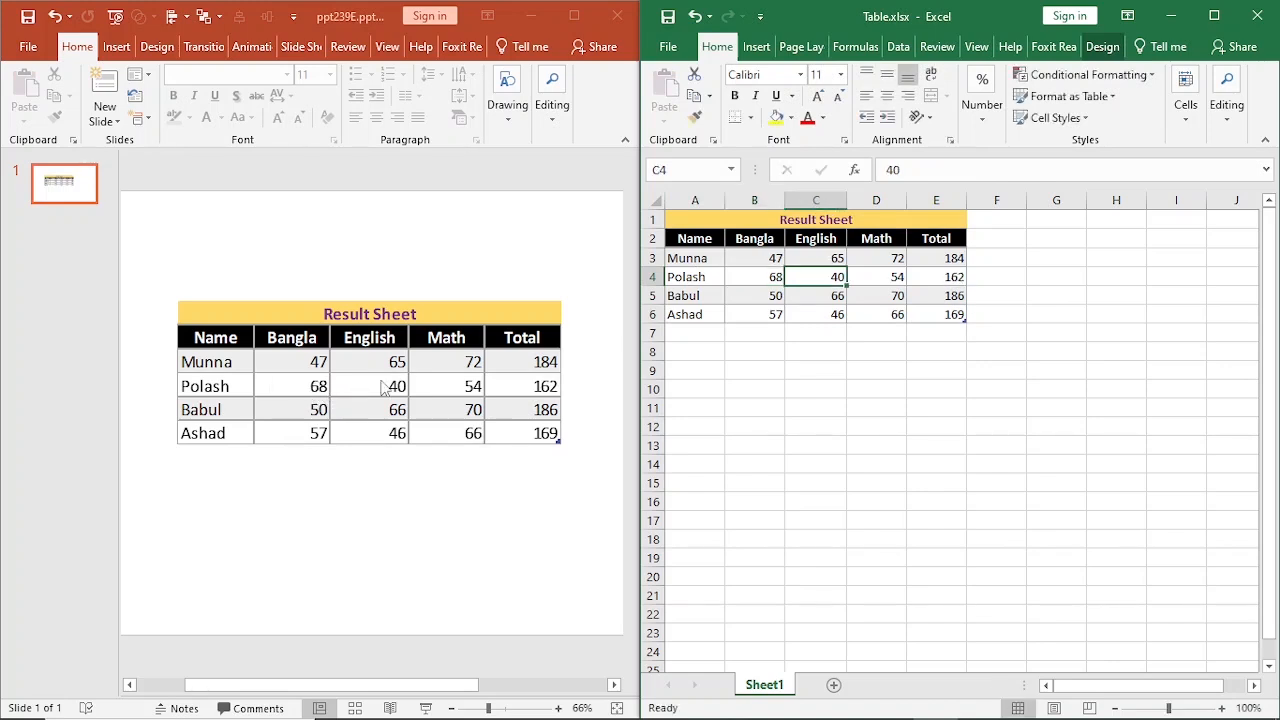
left_click(774, 299)
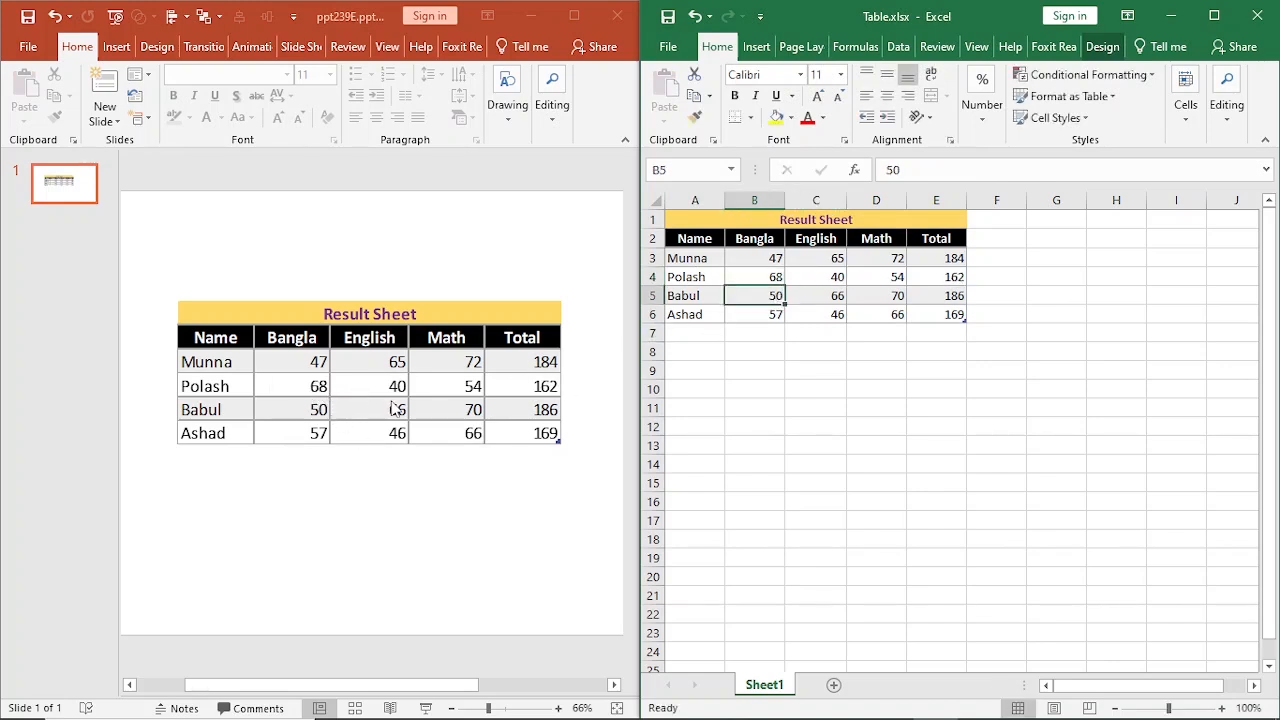
type("45")
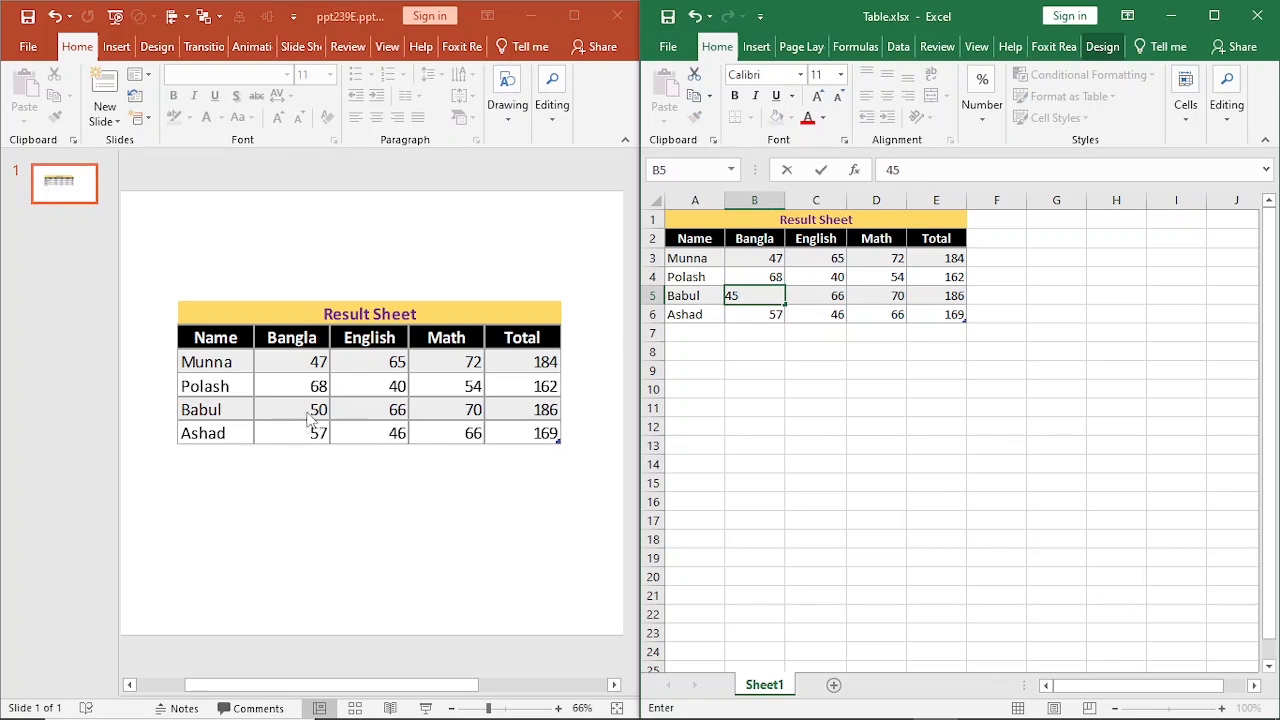
key("Tab")
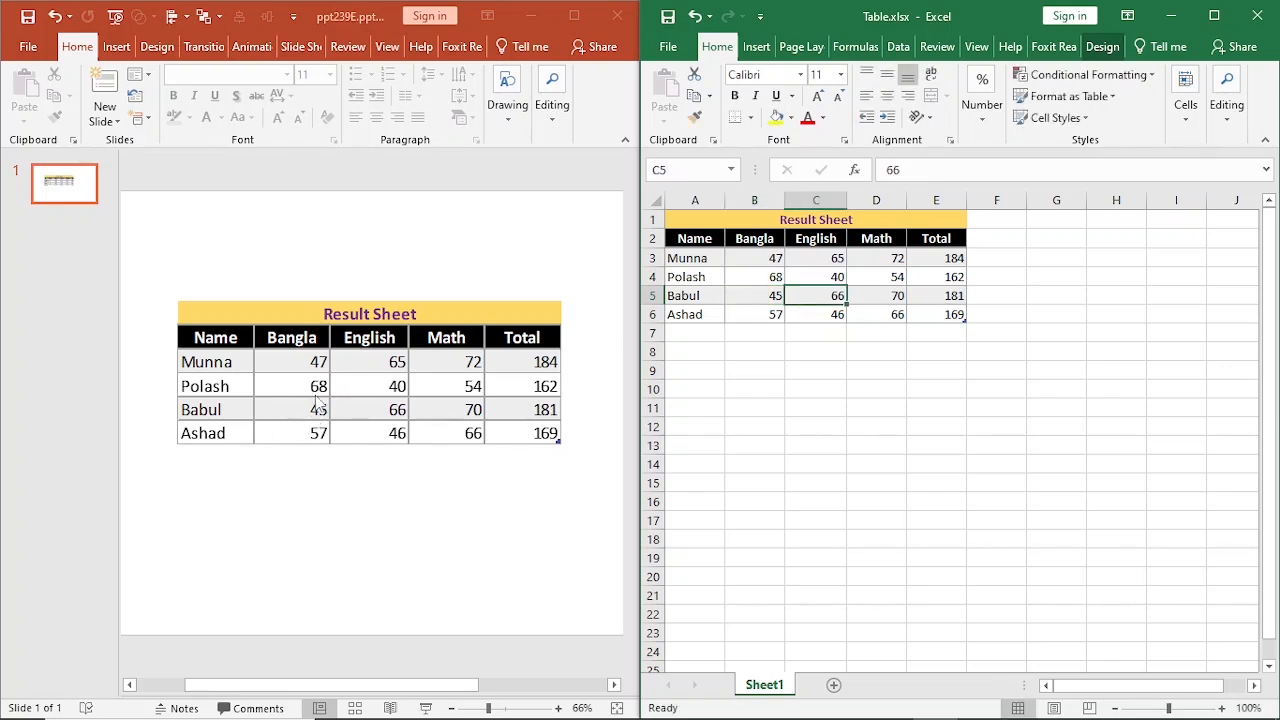
Move the linked table slightly up and to the left on the PowerPoint slide.
left_click(279, 404)
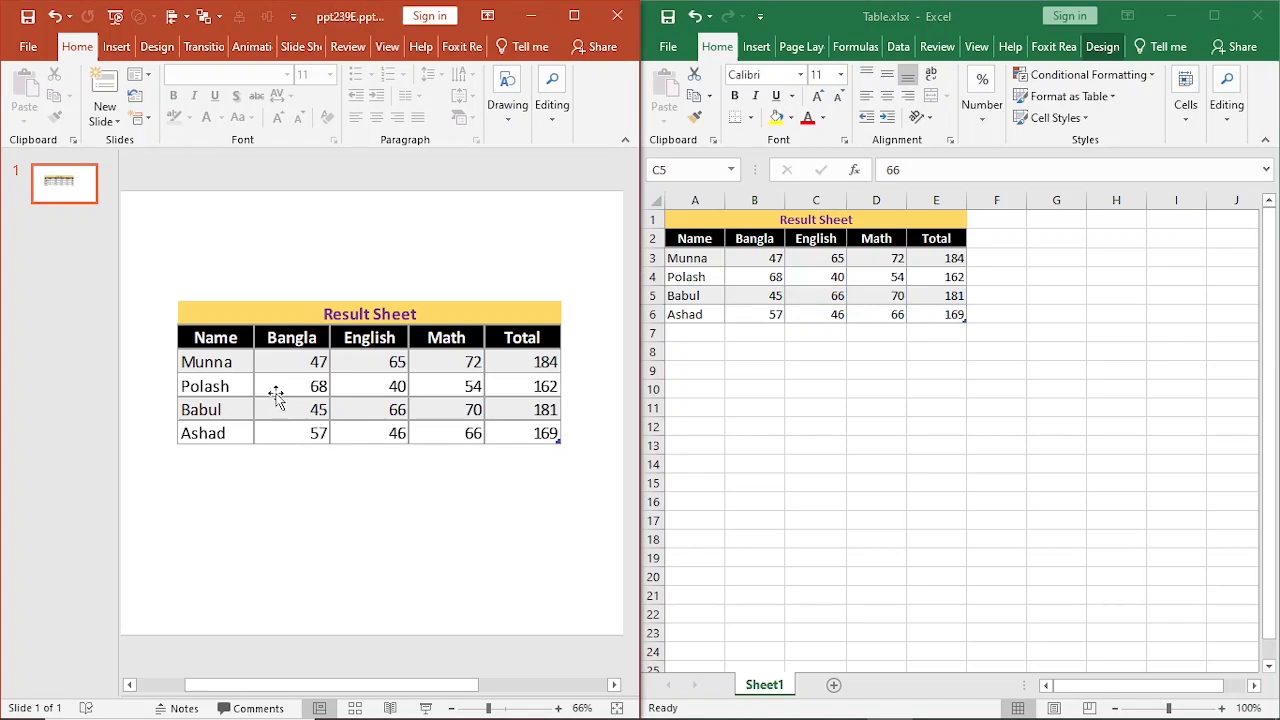
left_click(276, 393)
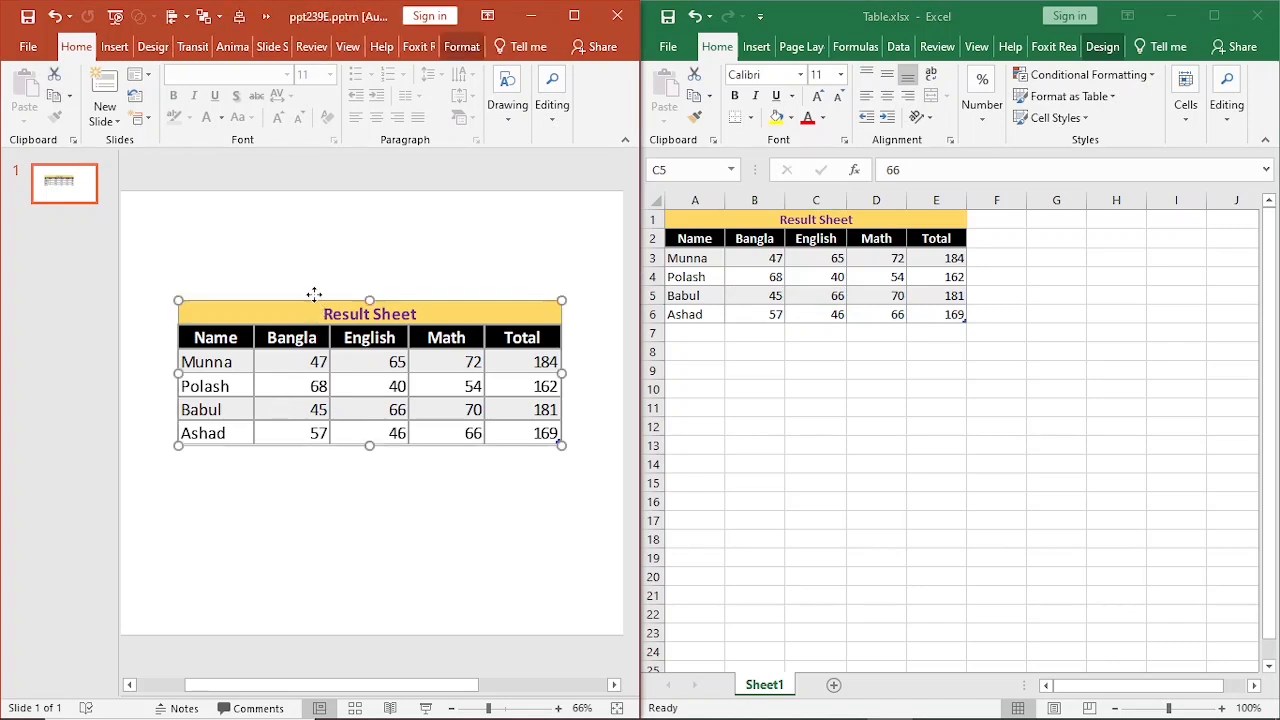
mouse_move(313, 298)
left_mouse_down()
mouse_move(315, 258)
mouse_move(306, 274)
left_mouse_up()
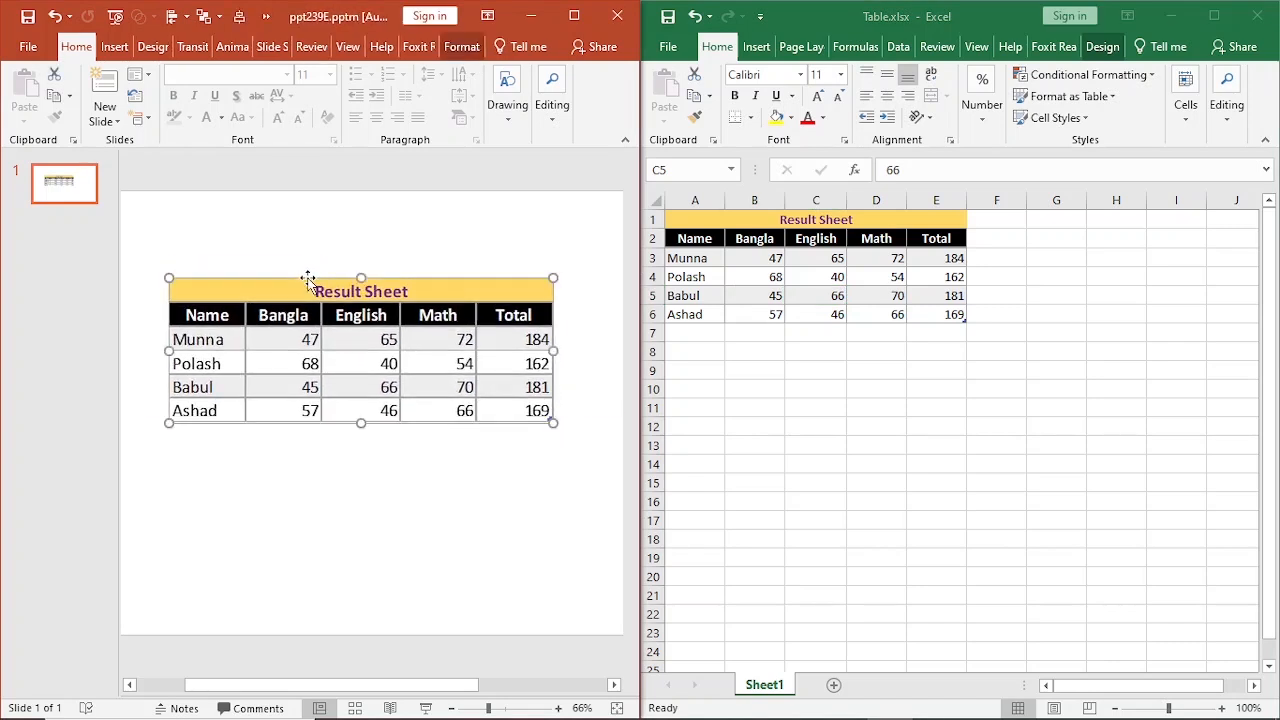
Format the header row A2:E2 in the Excel sheet with a dark orange fill and dark blue font colour.
left_click(800, 280)
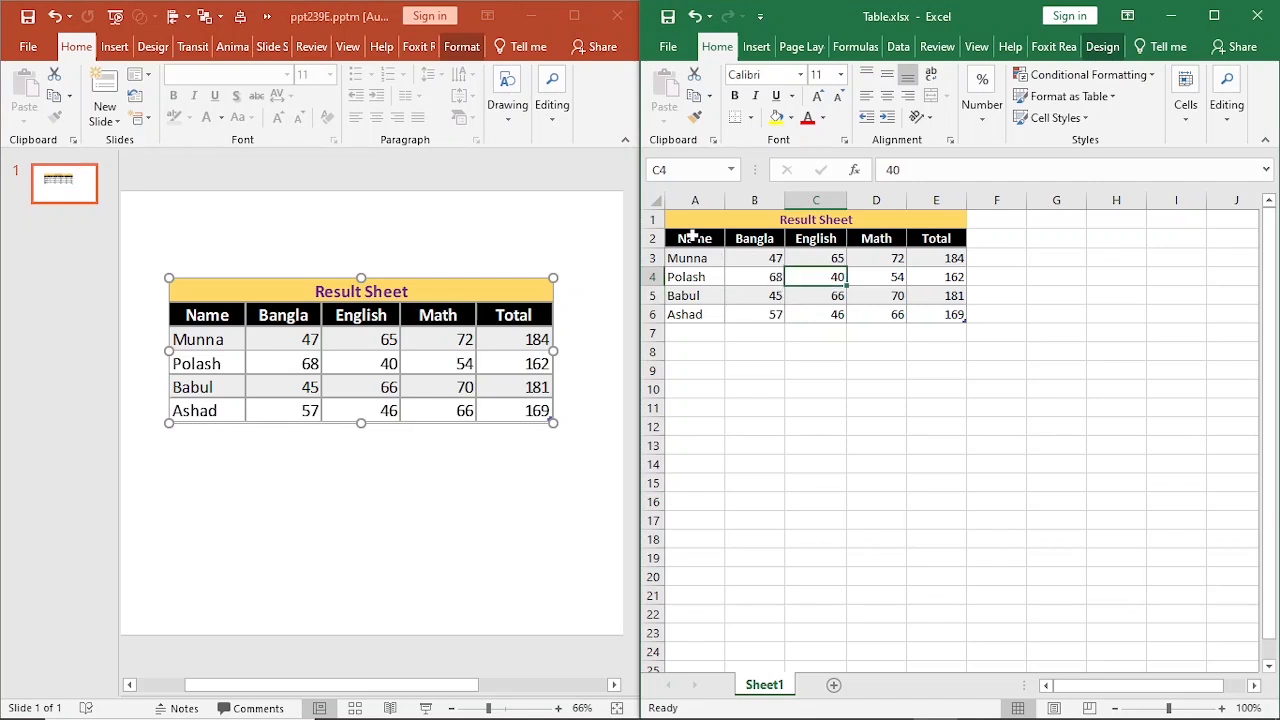
left_click_drag(692, 238, 915, 238)
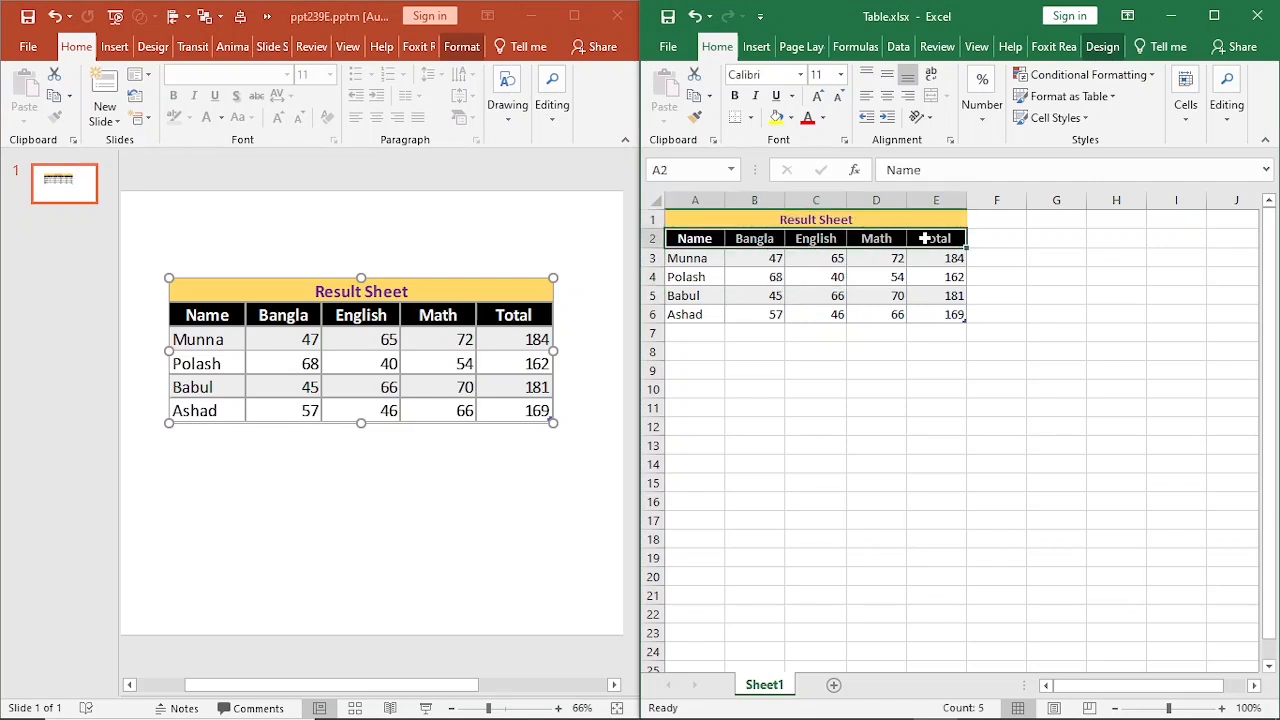
left_click(791, 118)
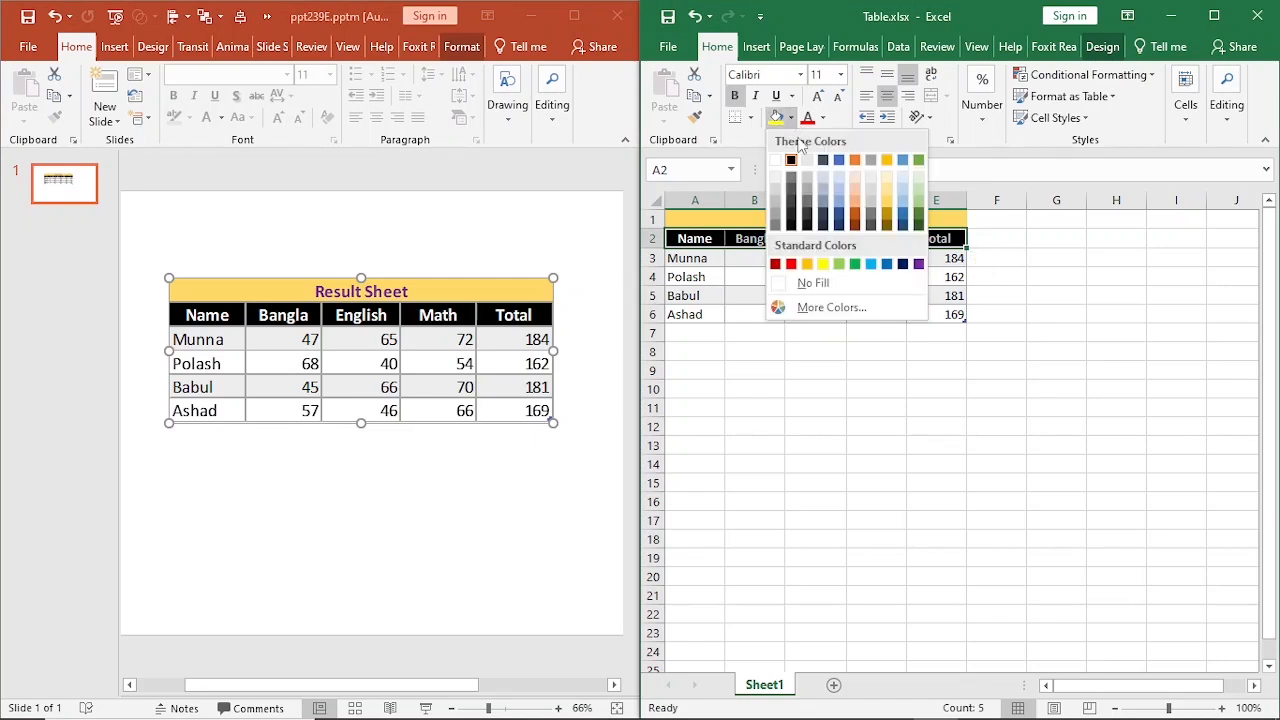
left_click(856, 216)
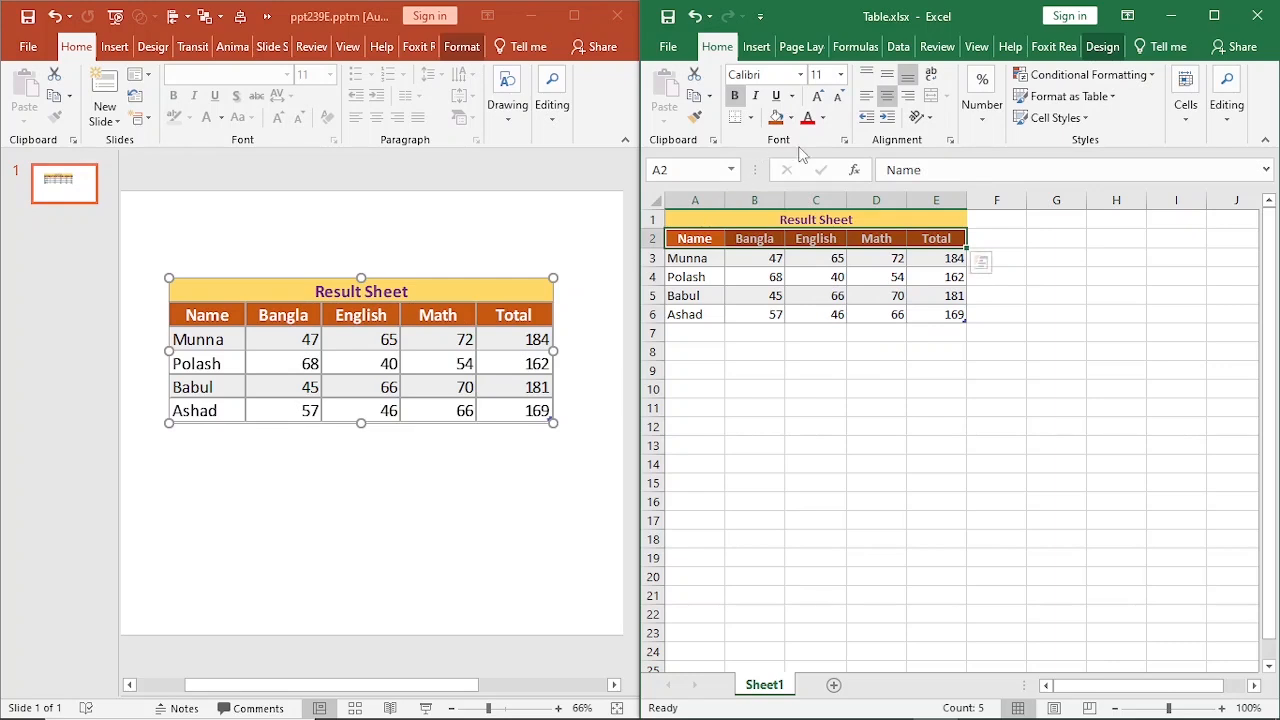
left_click(823, 118)
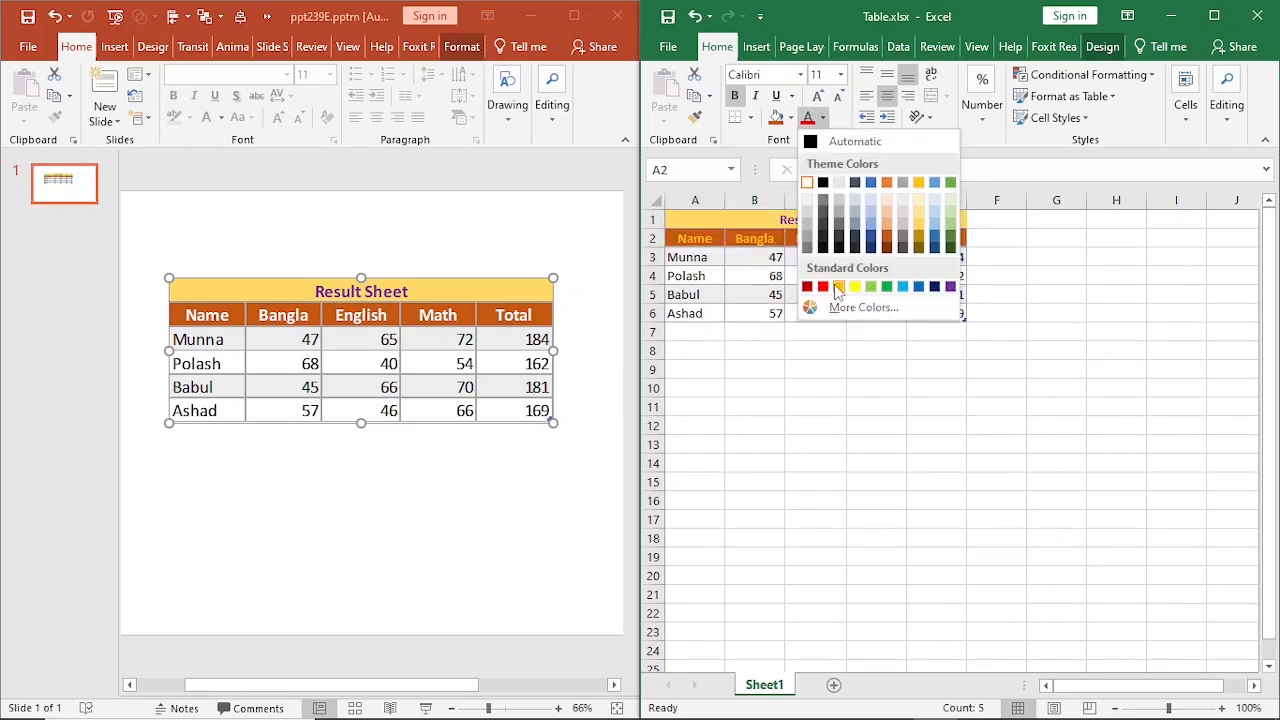
left_click(927, 287)
left_click(476, 372)
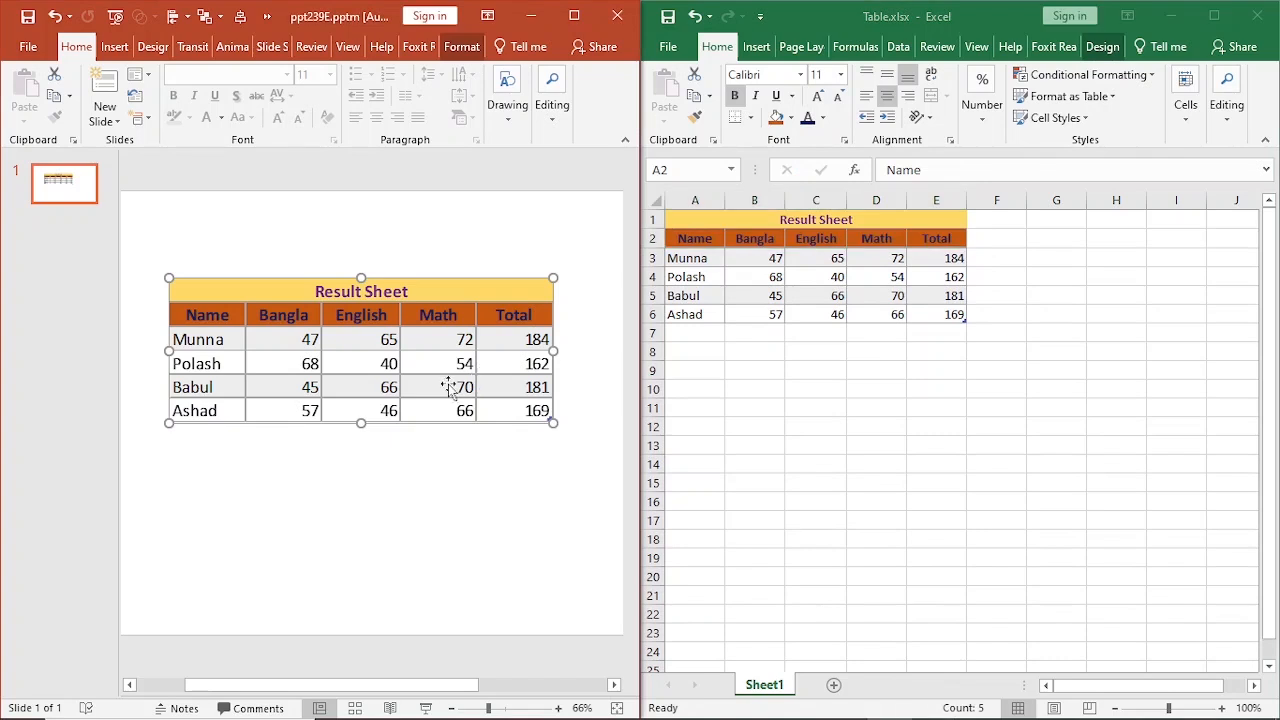
left_click(806, 292)
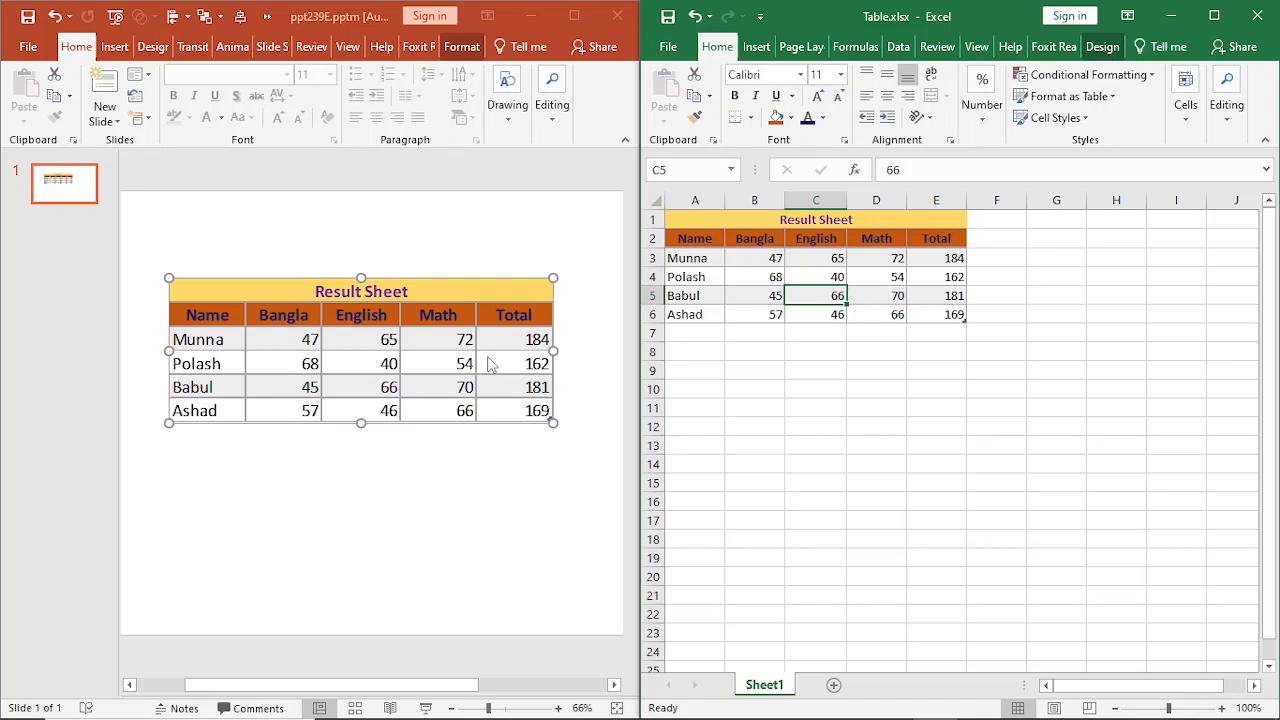
left_click(442, 362)
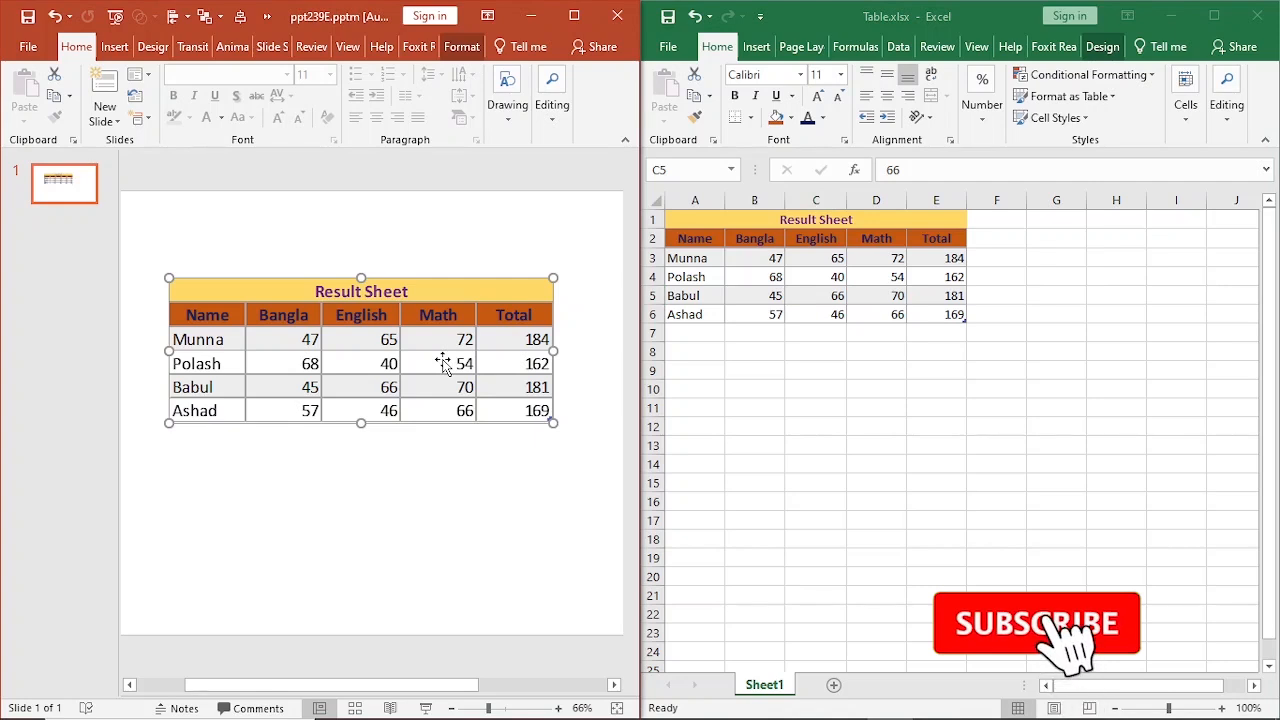
left_click(836, 294)
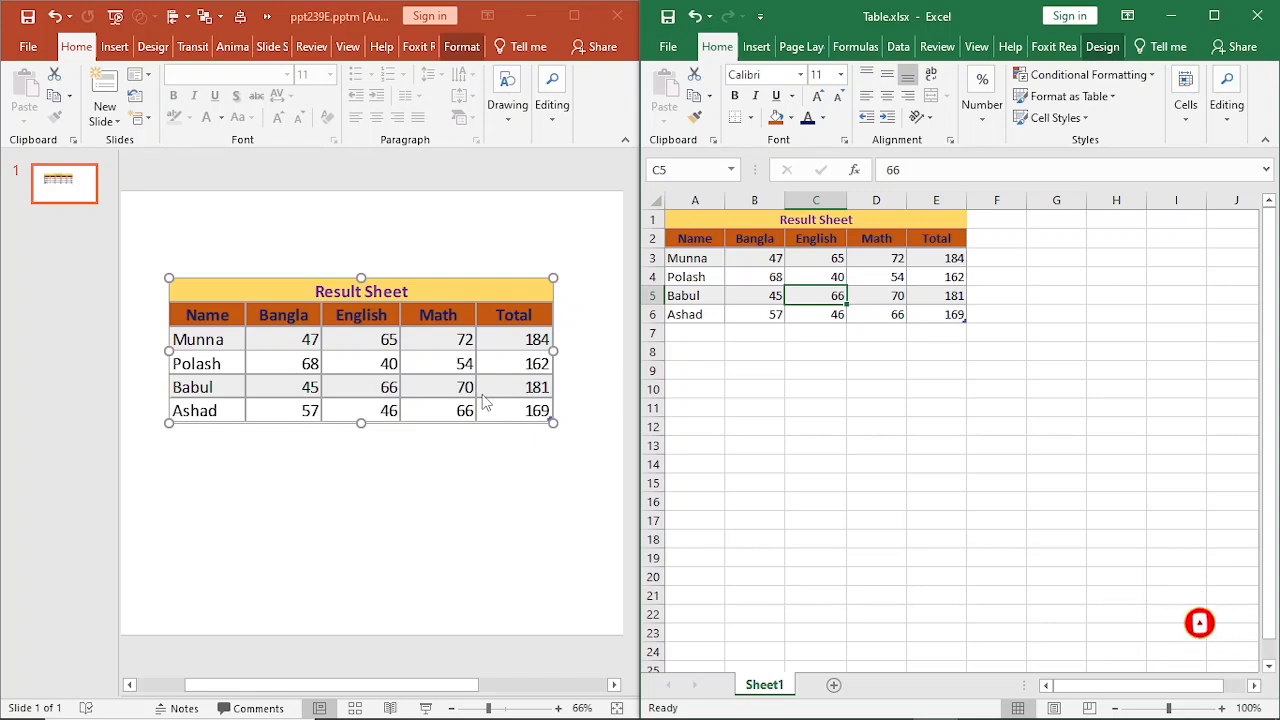
left_click(869, 297)
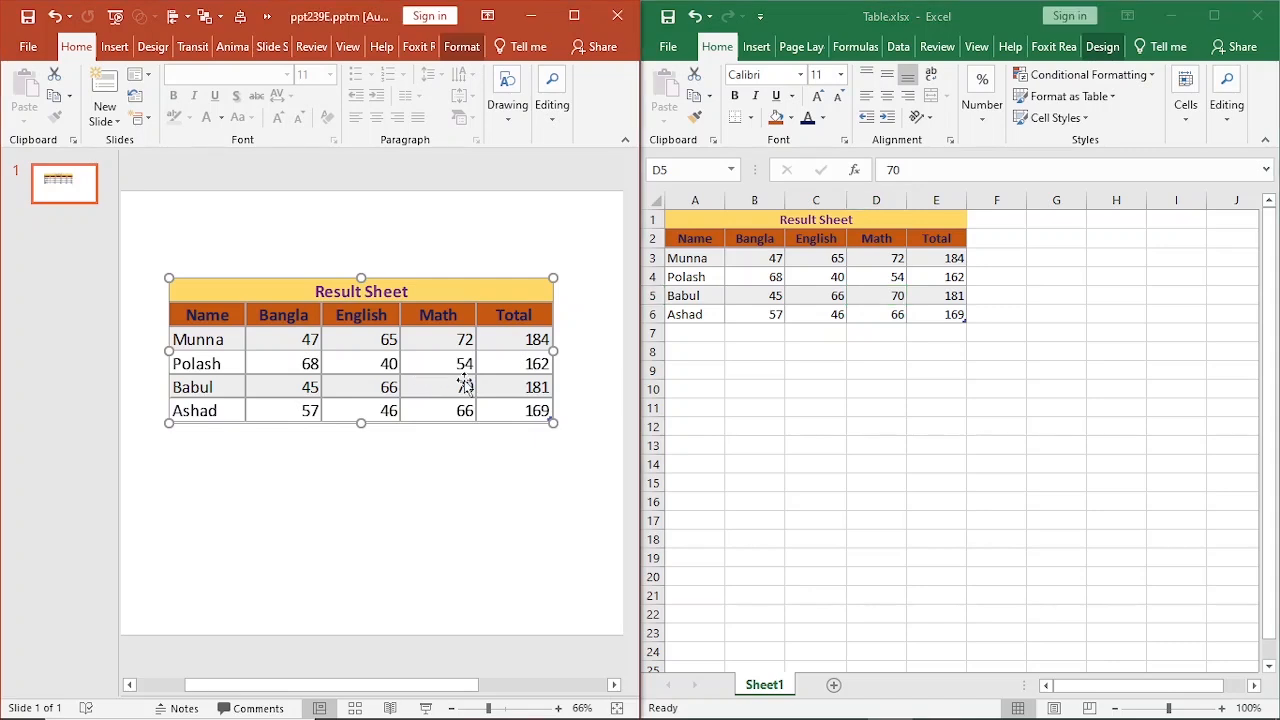
Add a student row in row 7 of the Excel table with the student's name, Bangla 58, English 69 and Math 47.
left_click(702, 334)
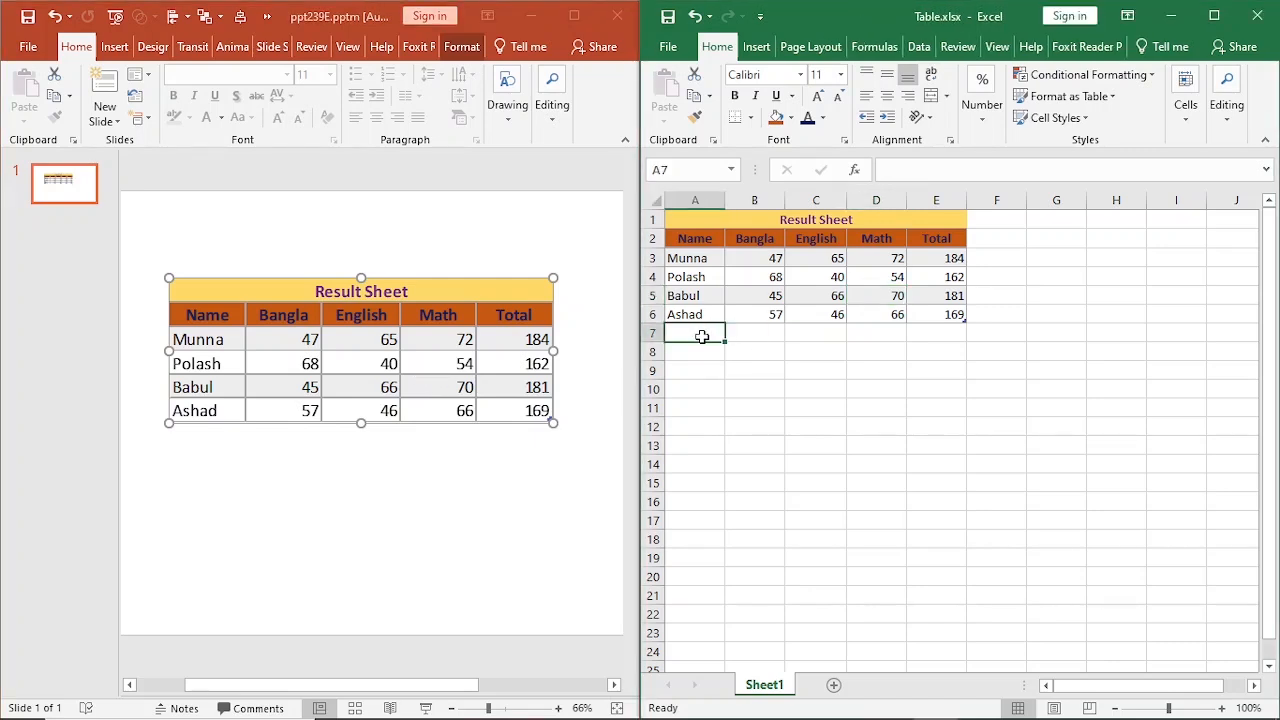
type("Taher")
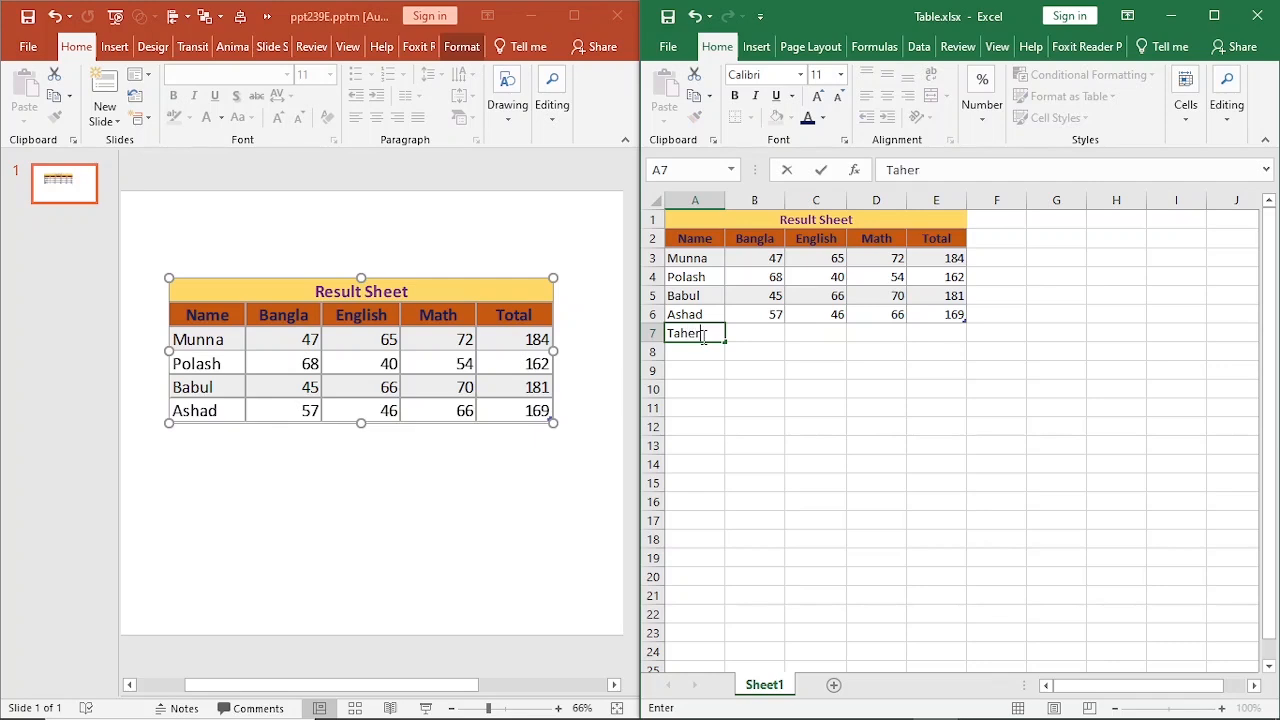
key("Tab")
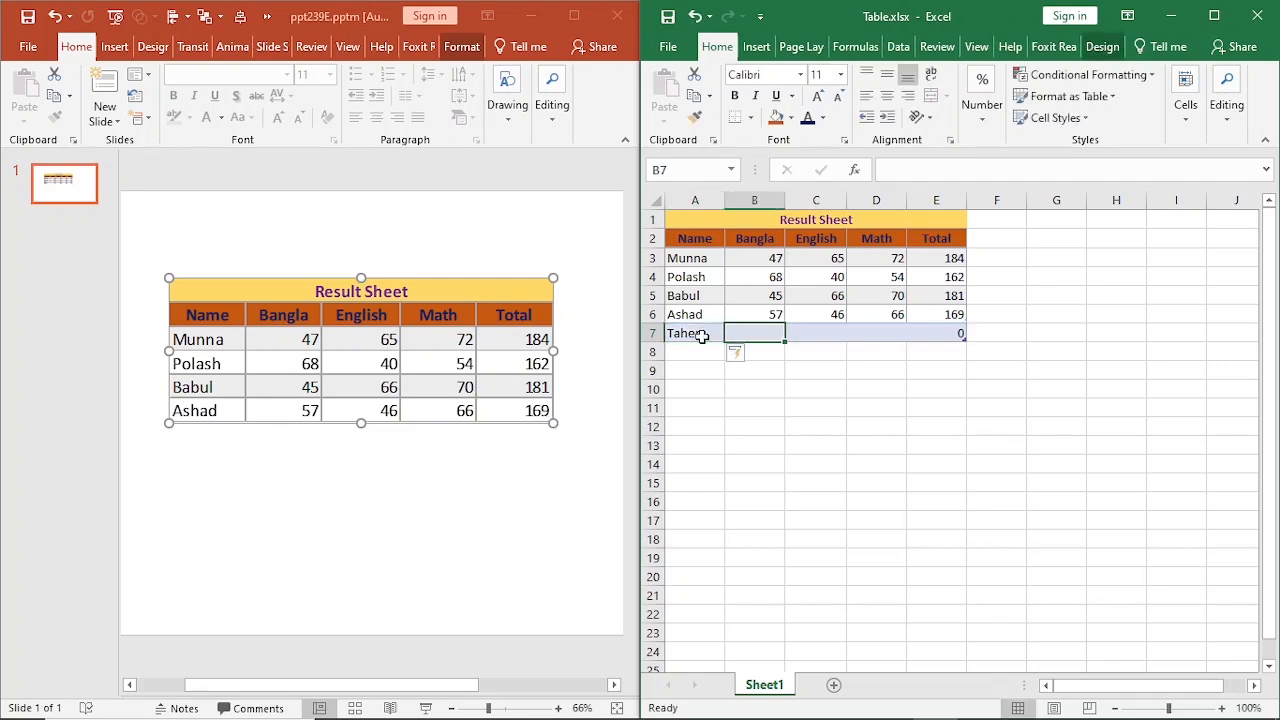
type("58")
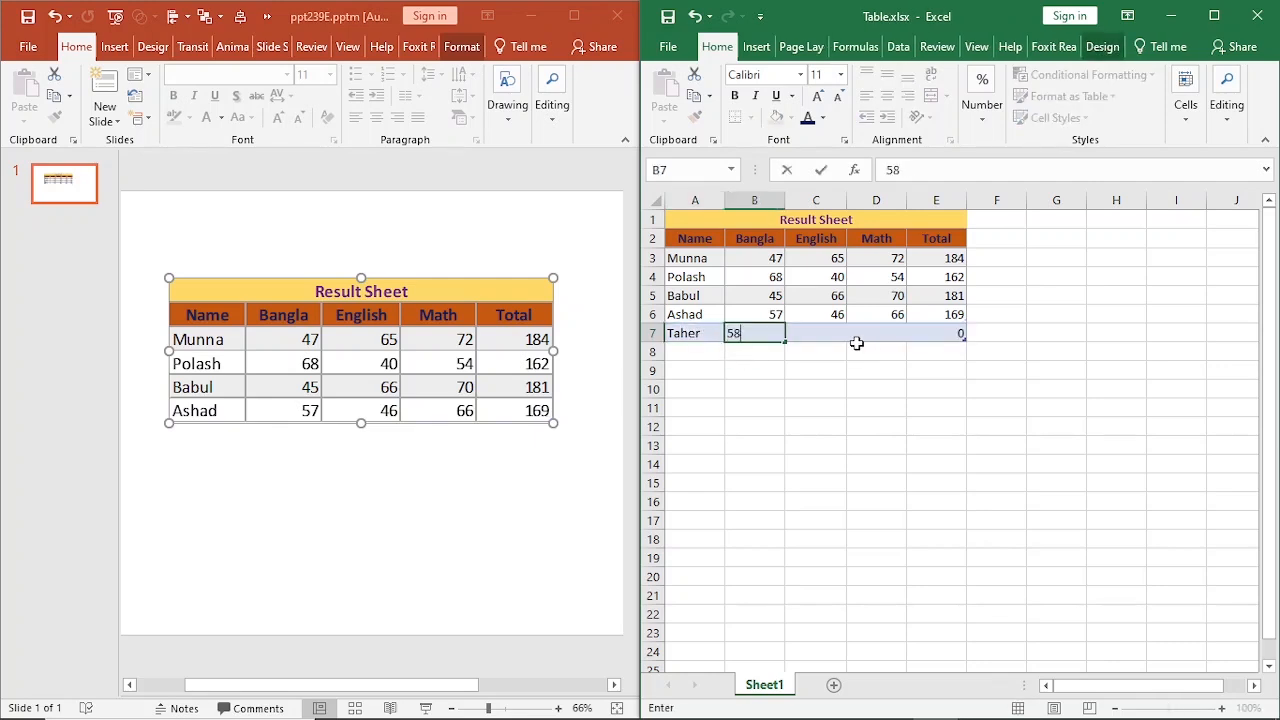
key("Tab")
type("69")
key("Tab")
type("47")
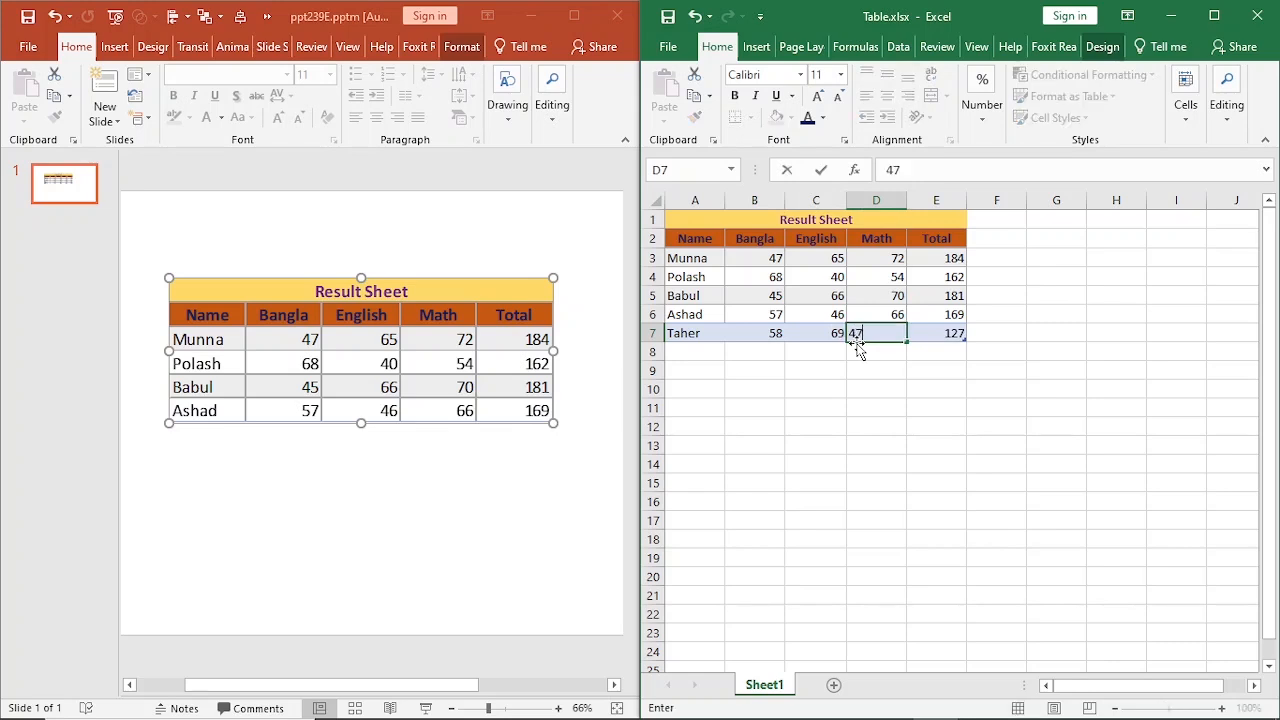
key("Tab")
key("Return")
left_click(731, 331)
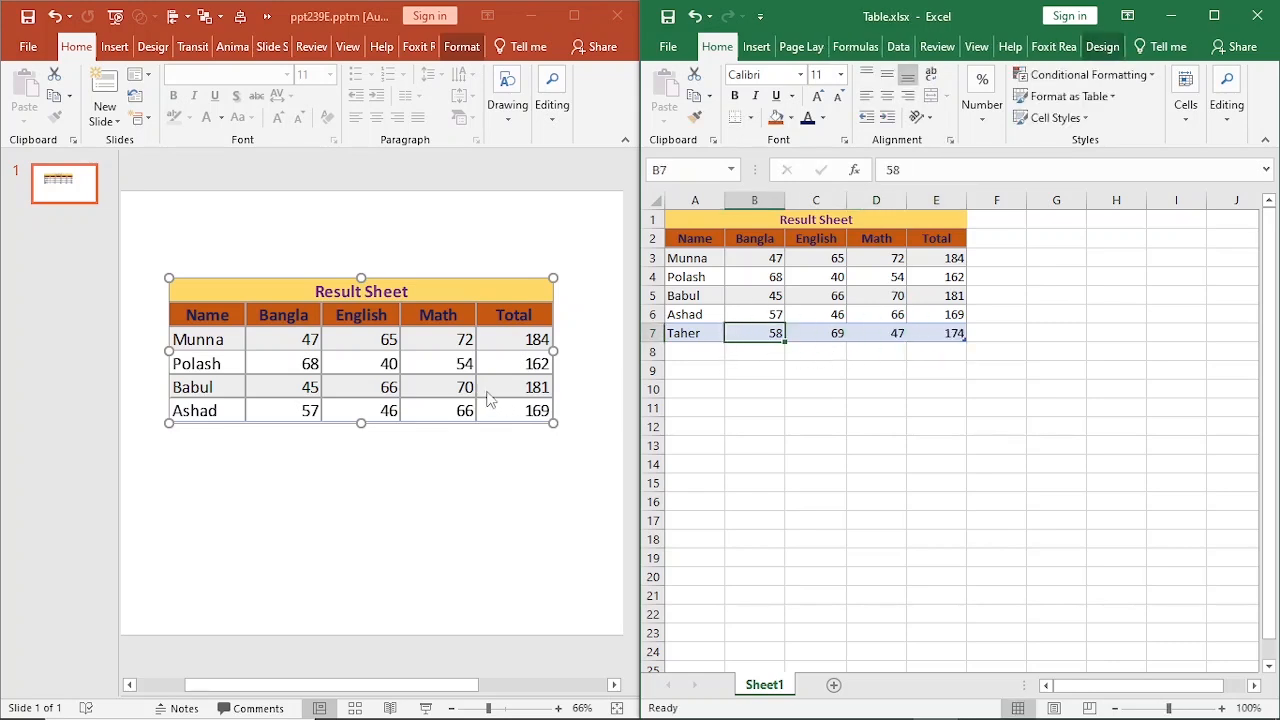
Check the linked table on the slide for the added row against the source range A1:E6 in the Excel sheet.
left_click(330, 420)
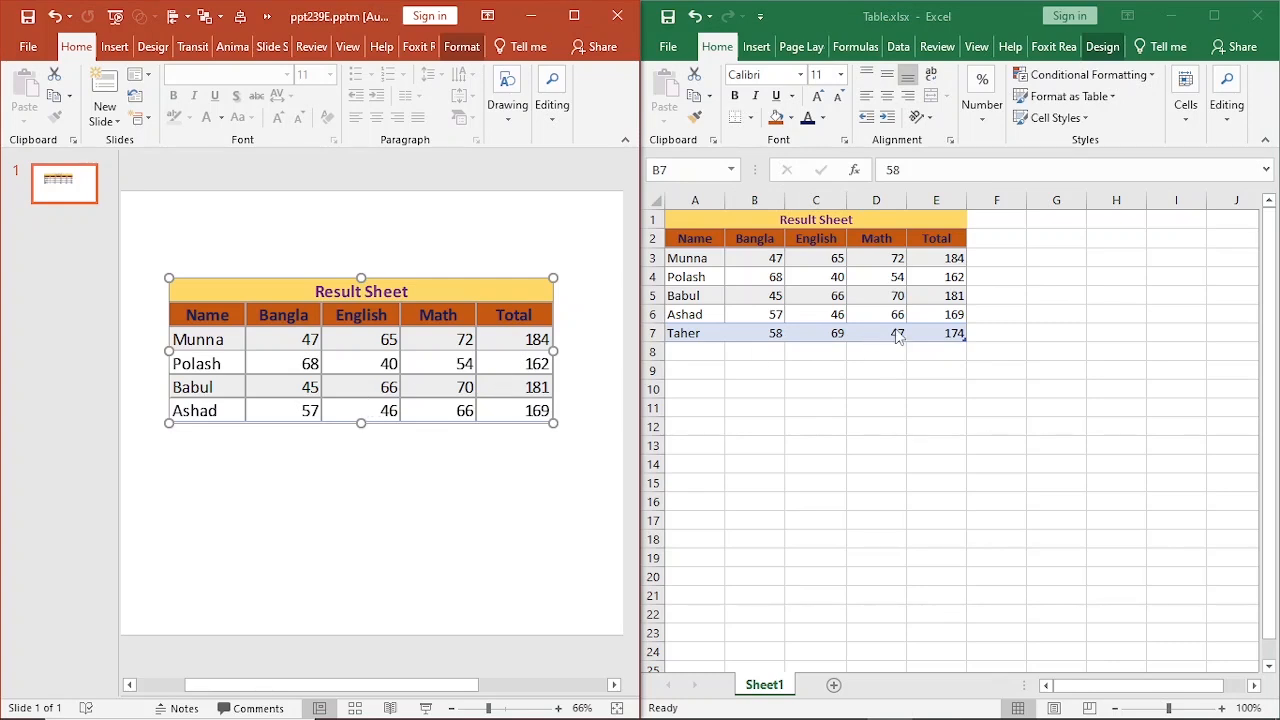
left_click(965, 312)
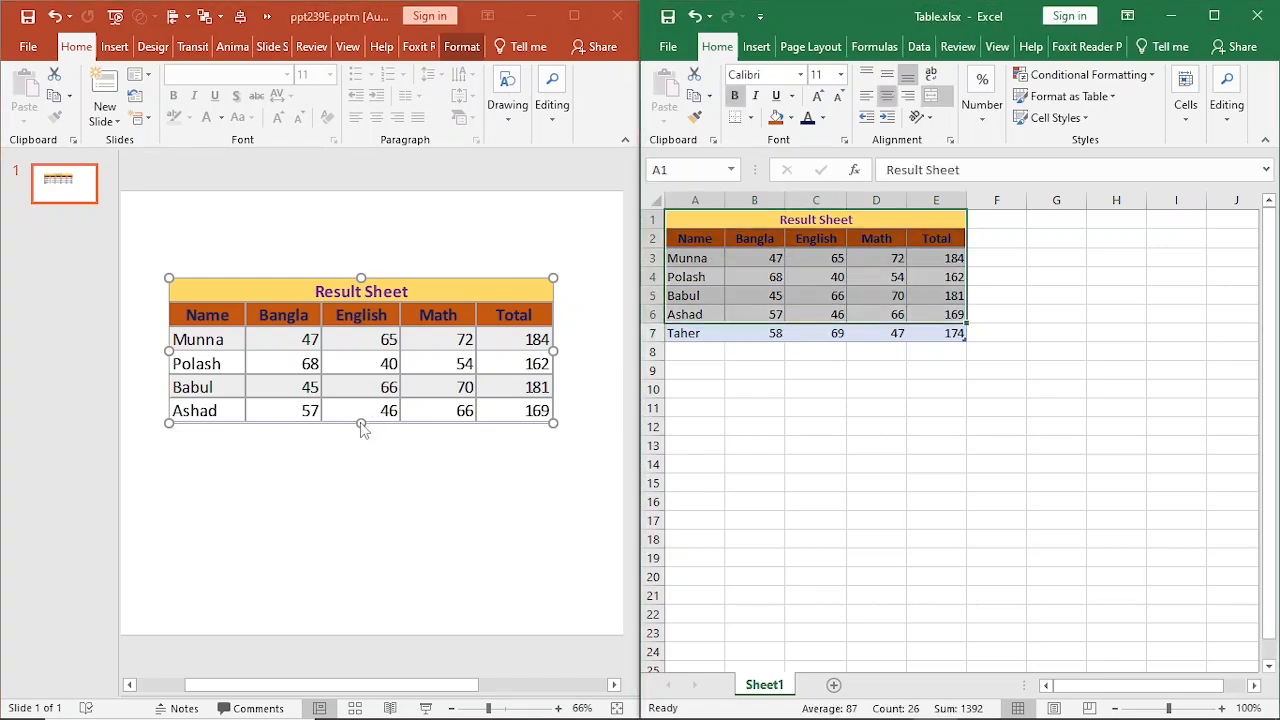
left_click(430, 406)
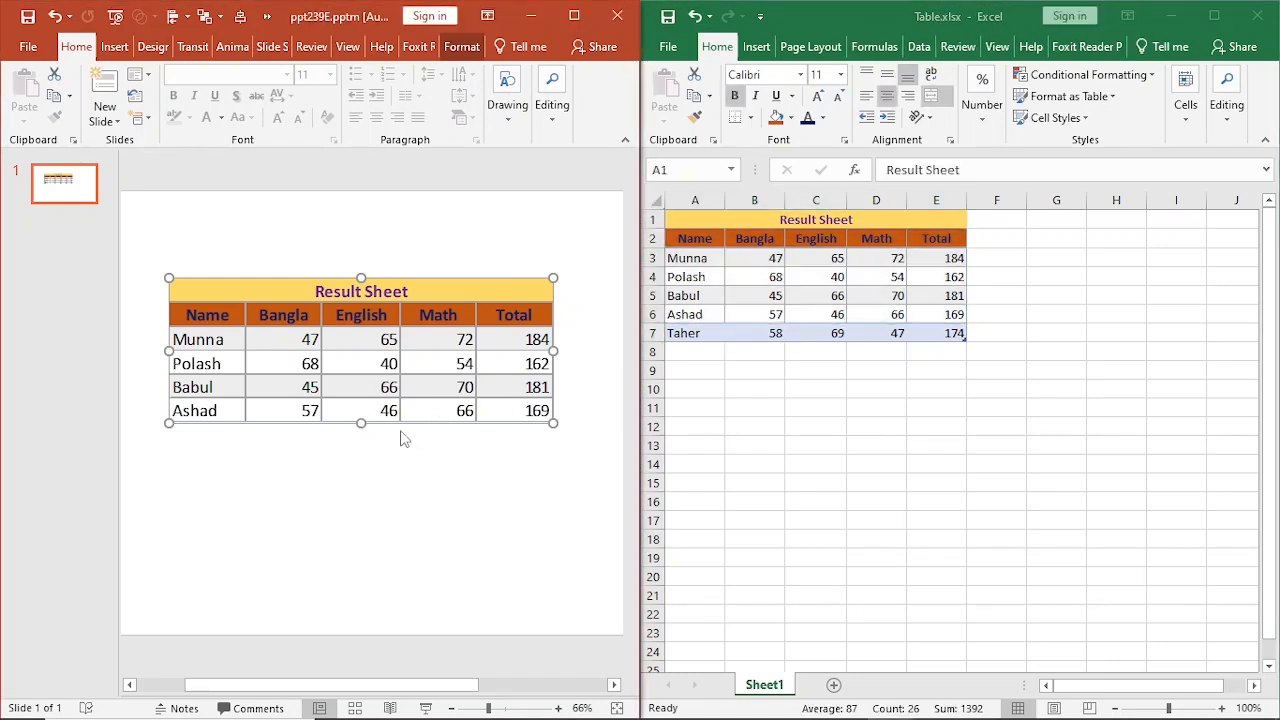
left_click(414, 450)
left_click(477, 420)
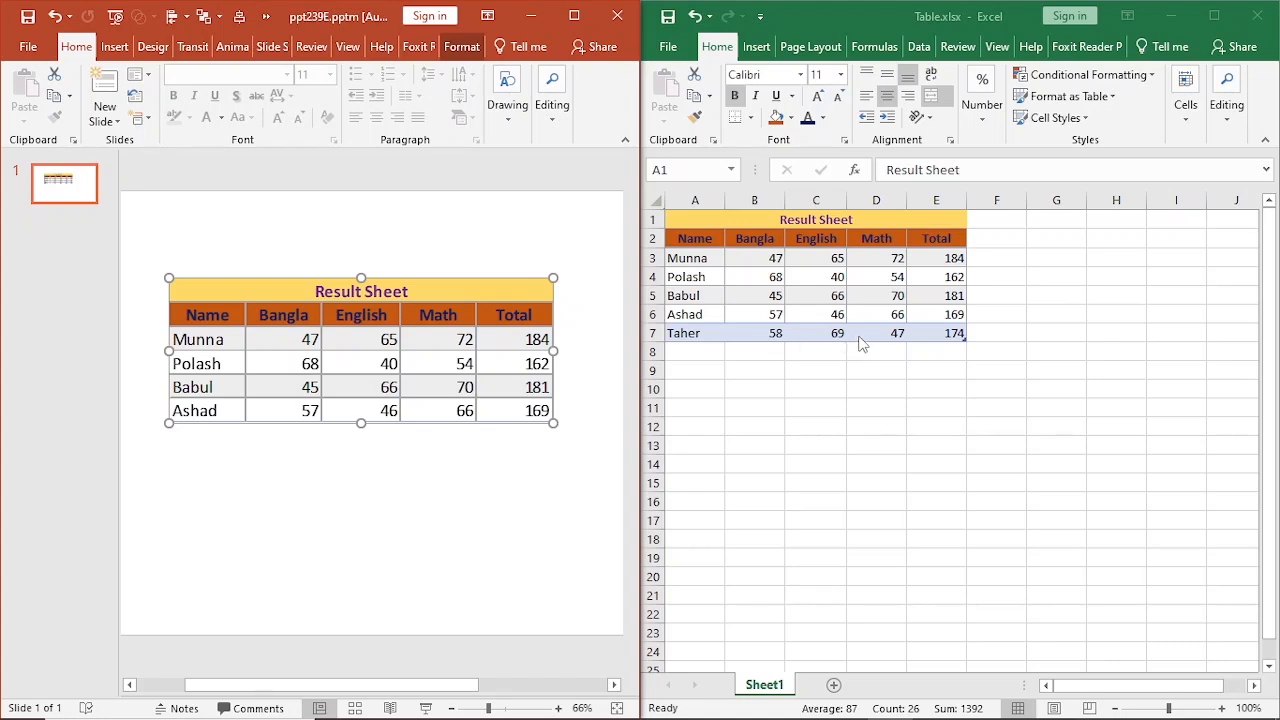
left_click(807, 376)
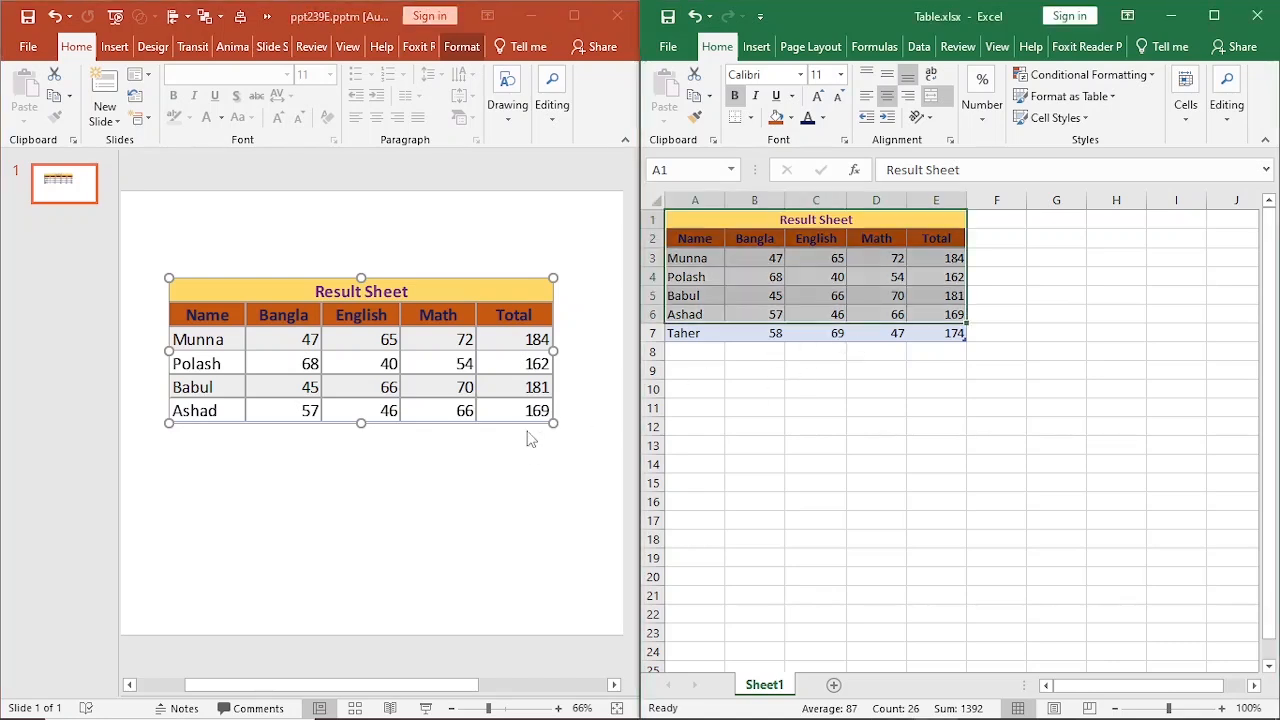